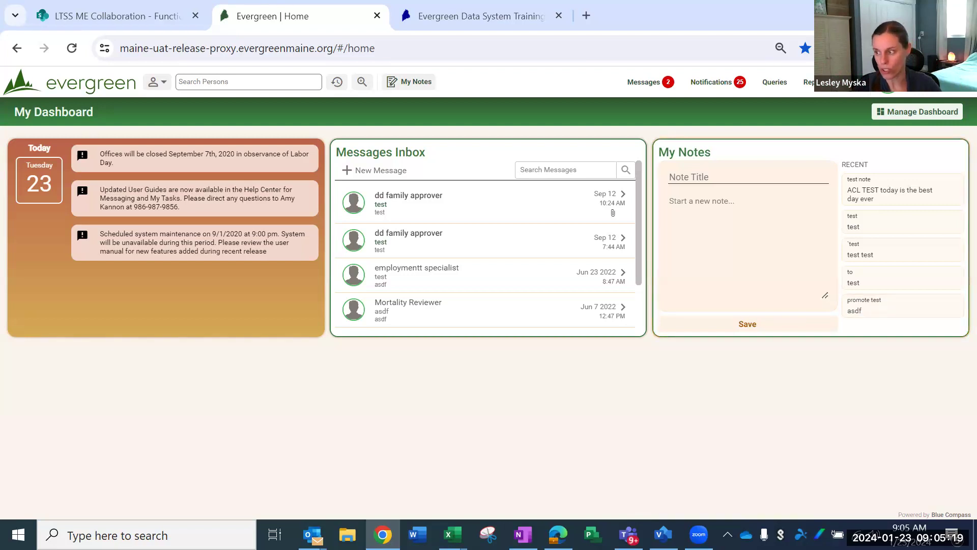
Step: Open the notifications list and expand the details of the newest Family Support Billing notification
key("alt+Tab")
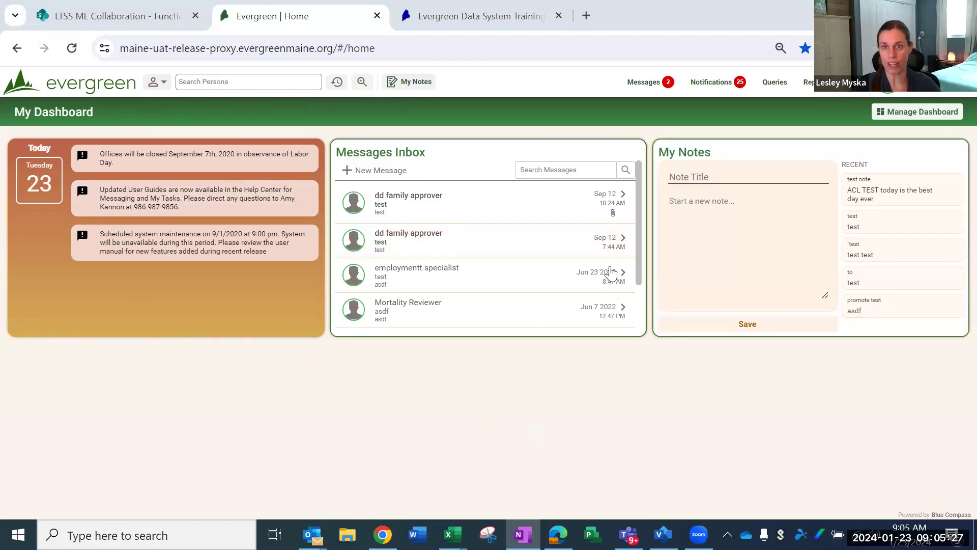
left_click(709, 82)
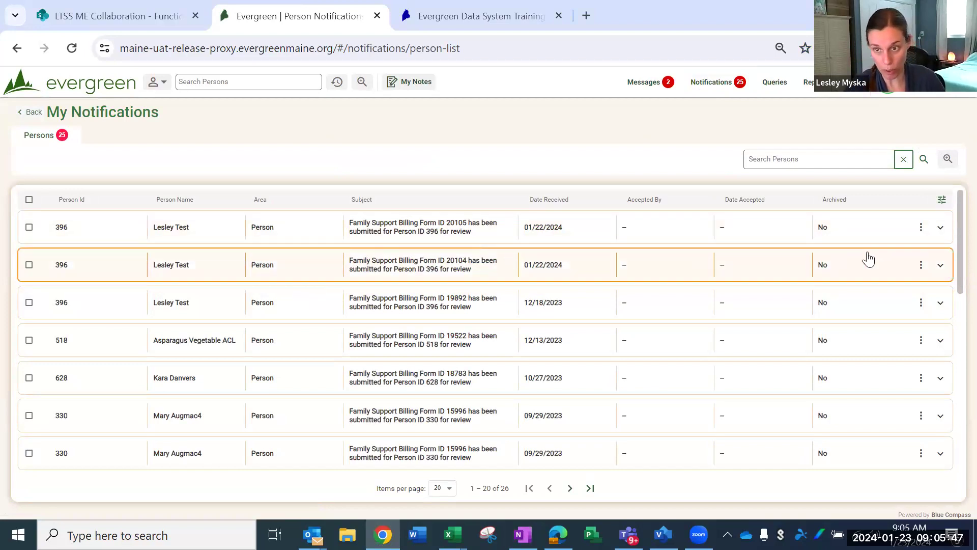
left_click(940, 228)
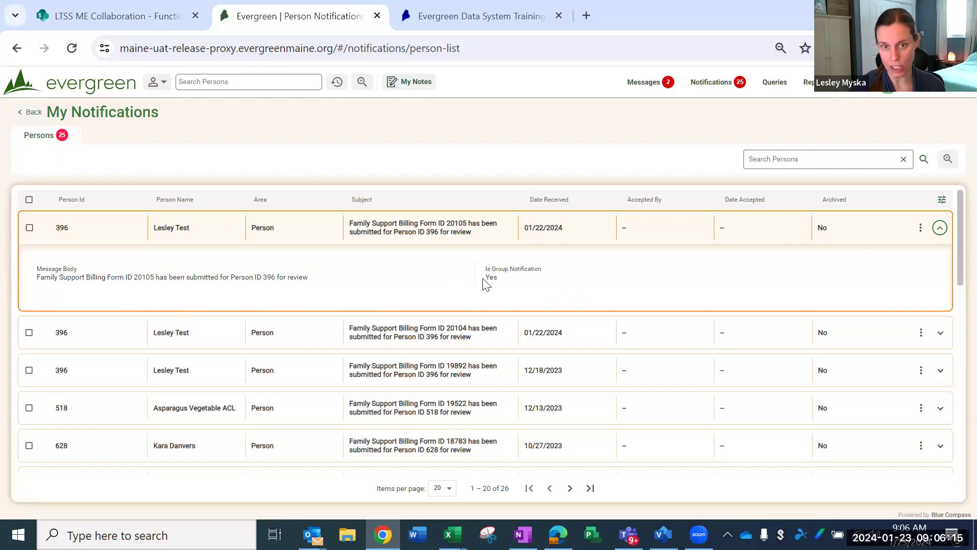
Step: Select the expanded Family Support Billing notification and accept it
left_click(28, 232)
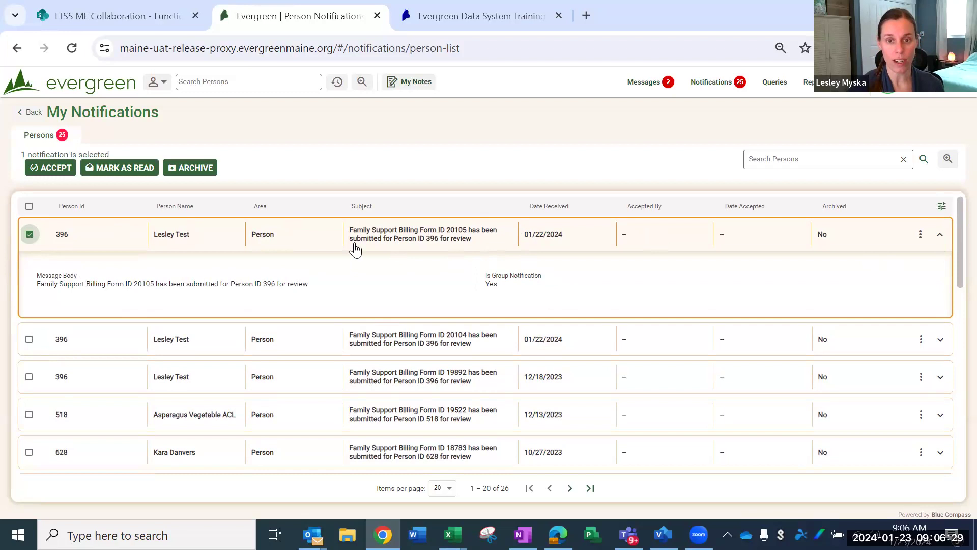
left_click(45, 169)
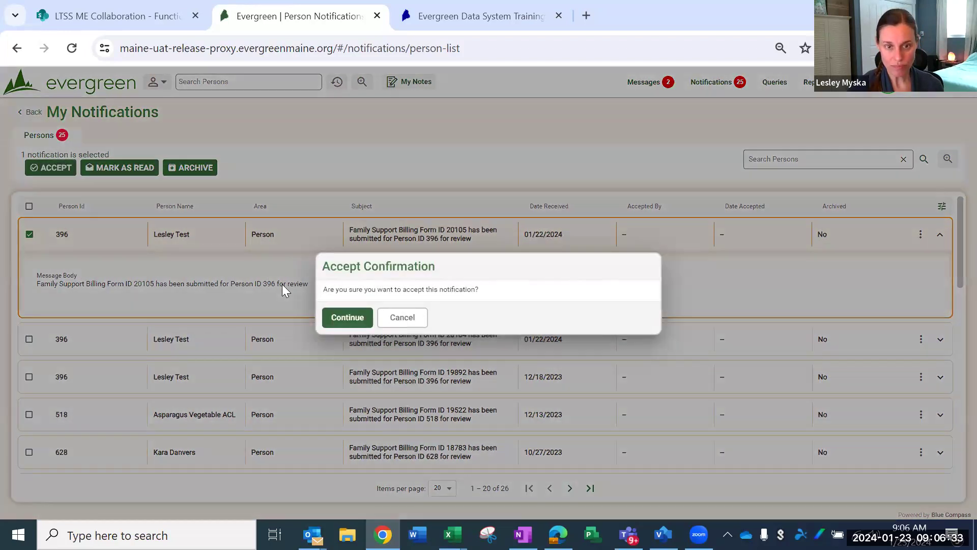
left_click(339, 318)
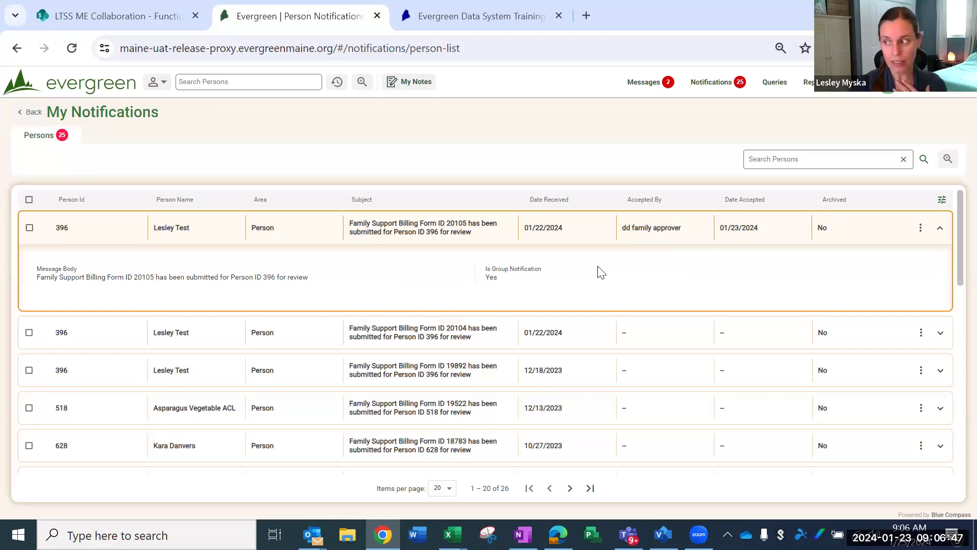
Step: Open the billing form from the accepted notification, with all its sections expanded and the section outline shown
left_click(398, 235)
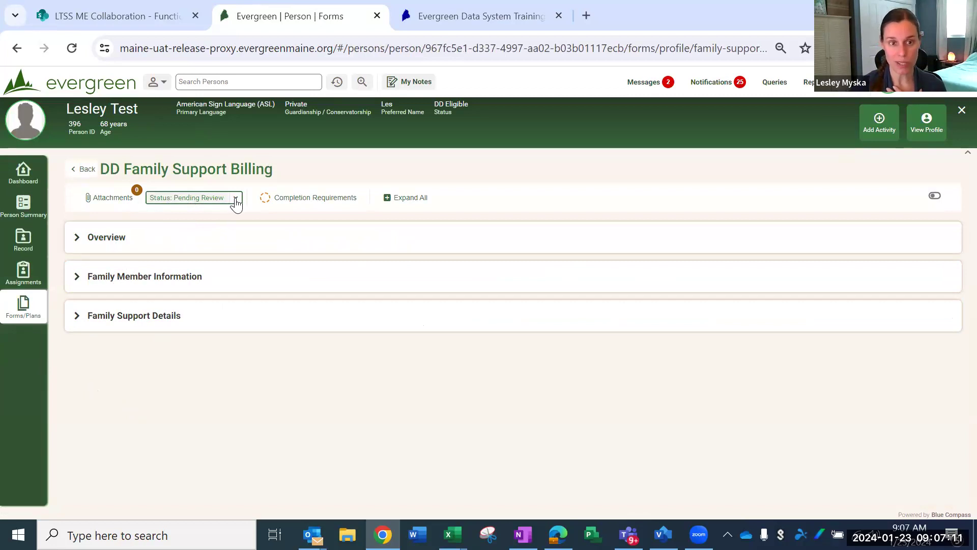
left_click(397, 202)
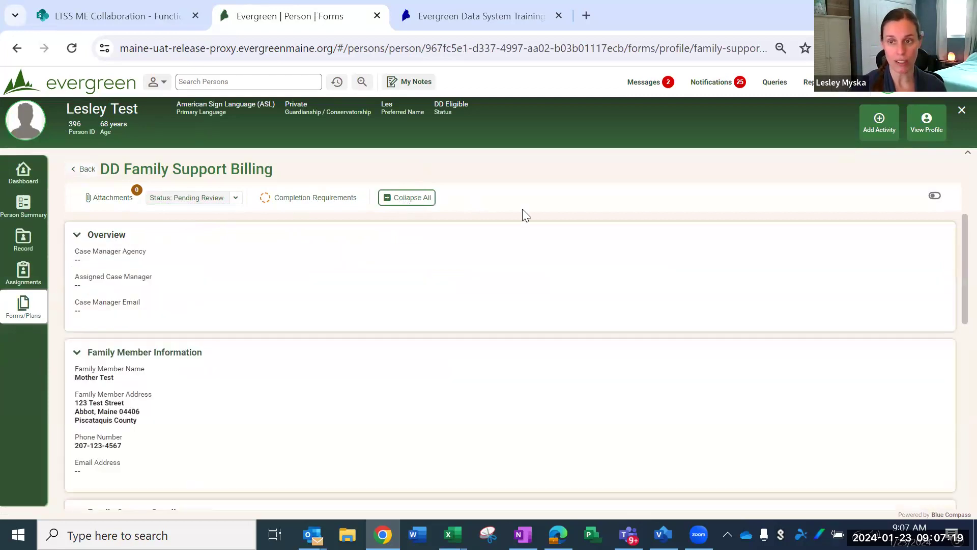
left_click(936, 200)
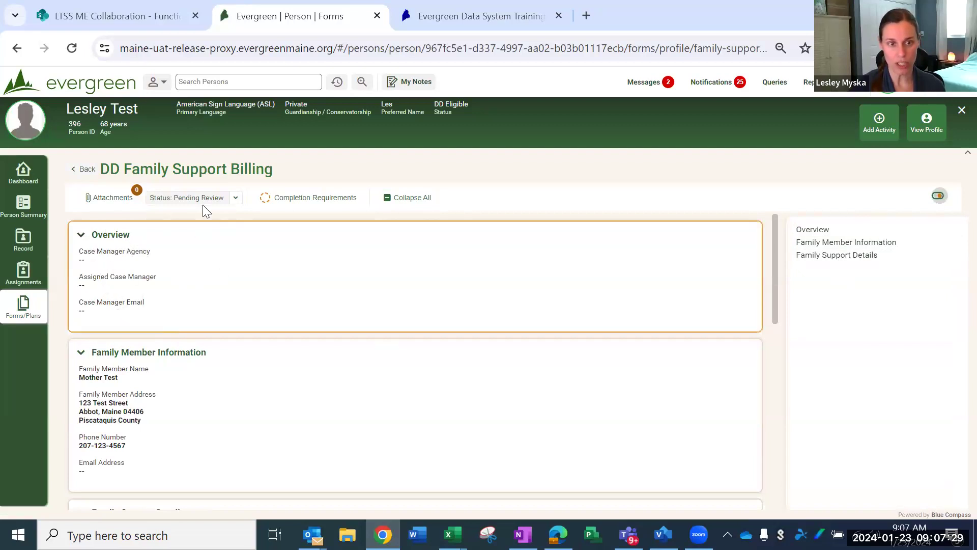
Step: Collapse the Overview section and review the family member information, both requested services and the submission details
left_click(81, 236)
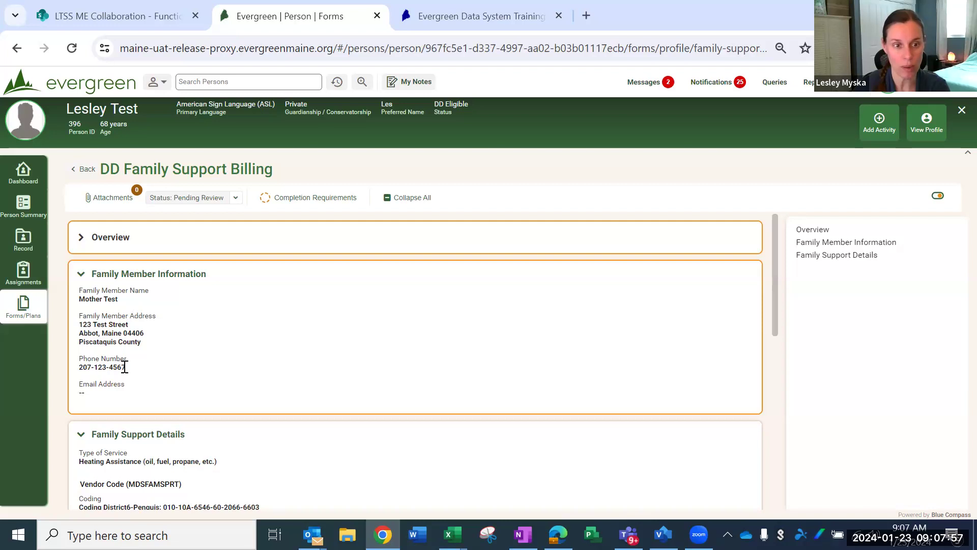
scroll(117, 359, "down", 2)
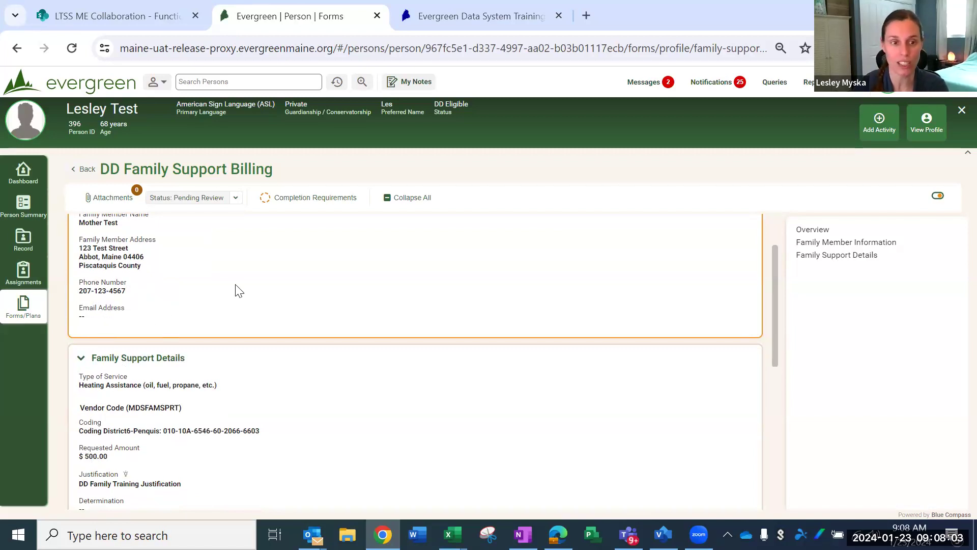
scroll(275, 310, "down", 1)
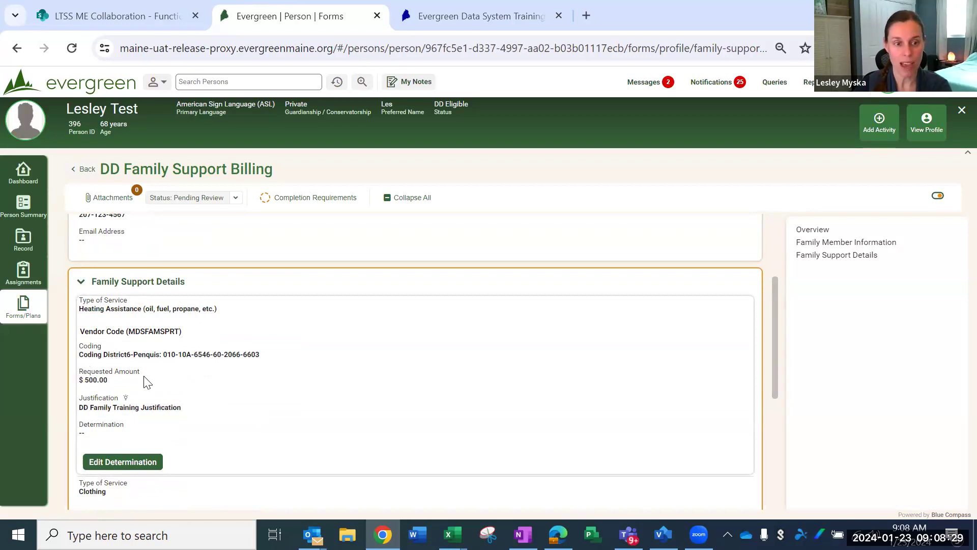
scroll(160, 380, "down", 1)
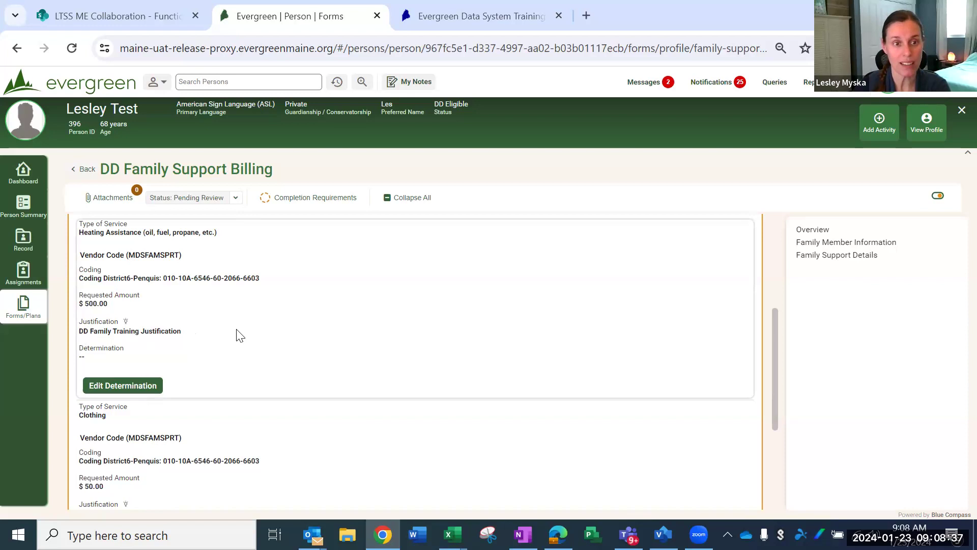
scroll(211, 338, "down", 1)
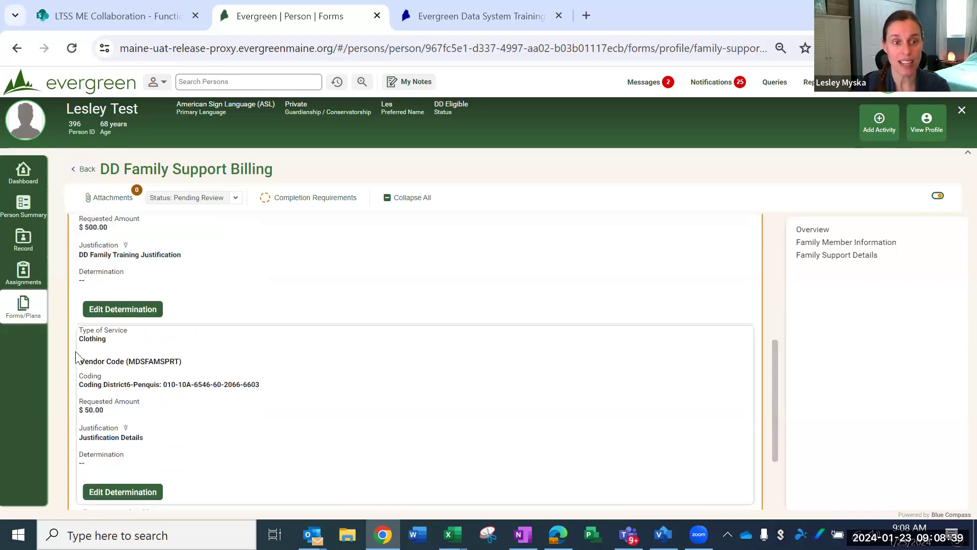
scroll(274, 394, "up", 3)
scroll(274, 393, "down", 2)
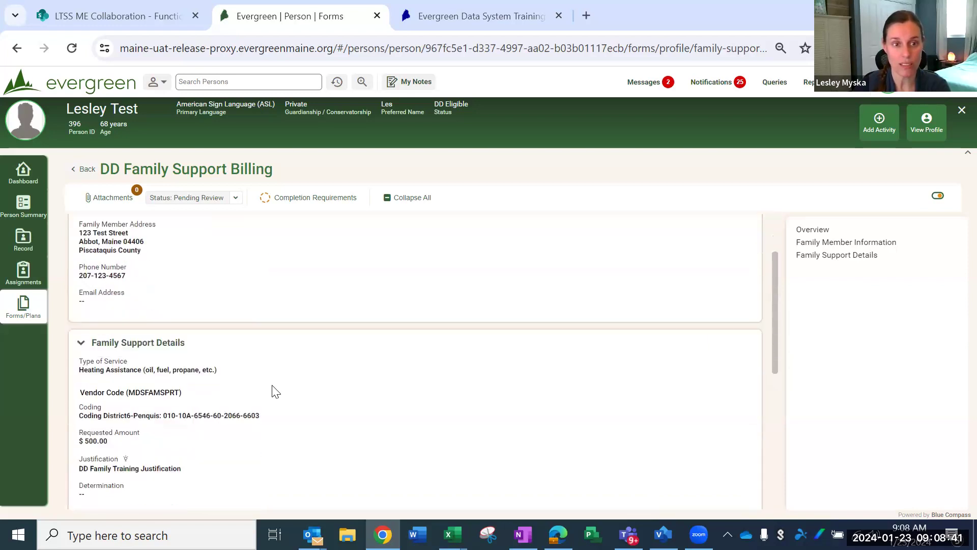
scroll(206, 341, "down", 1)
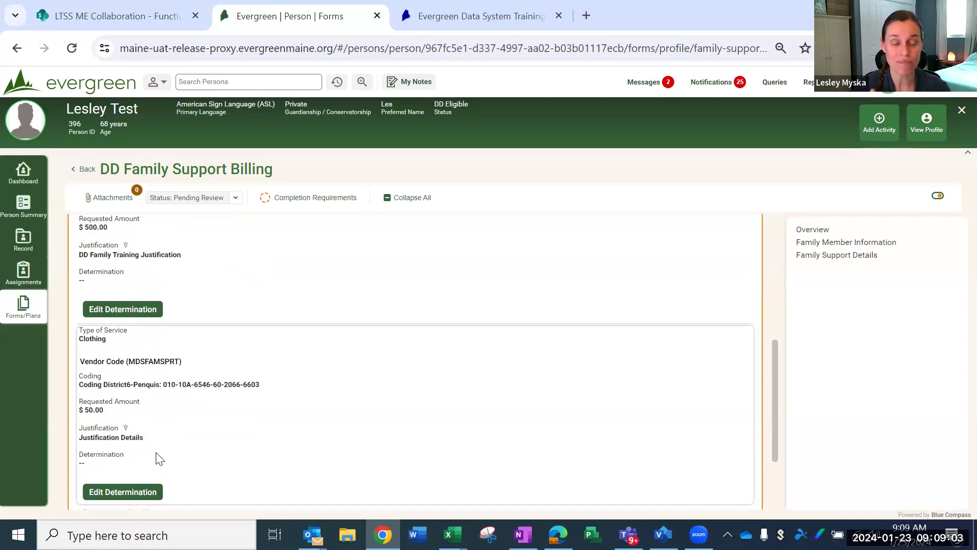
scroll(227, 418, "down", 2)
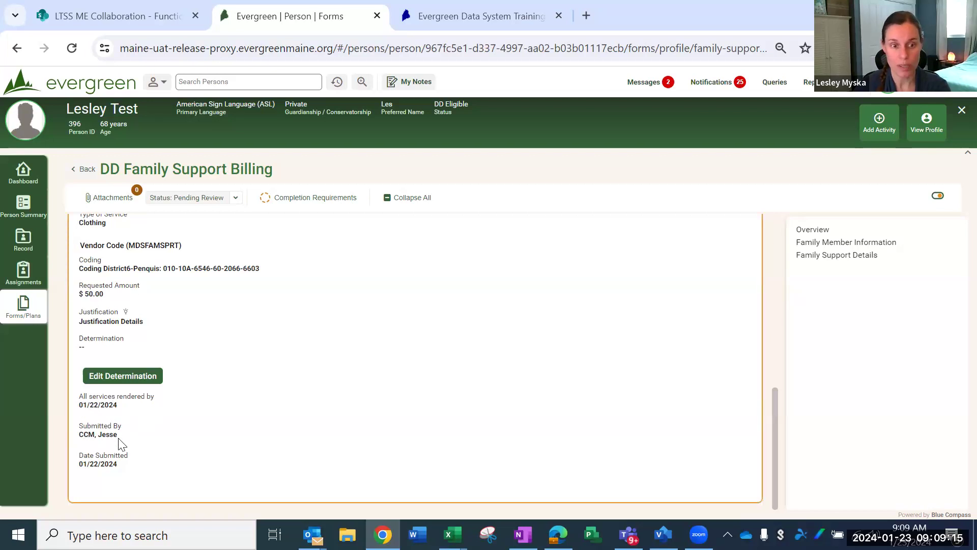
scroll(183, 463, "up", 3)
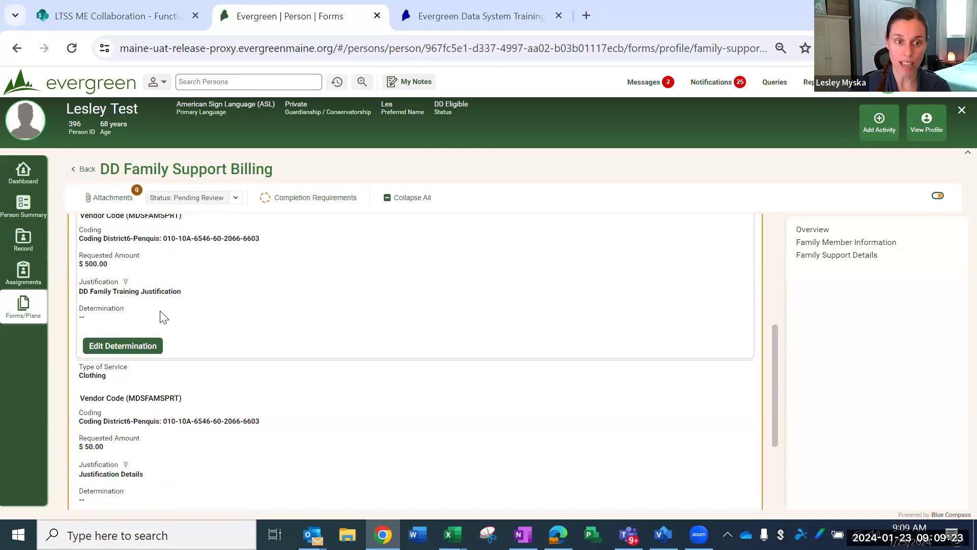
scroll(198, 293, "up", 3)
scroll(204, 336, "down", 2)
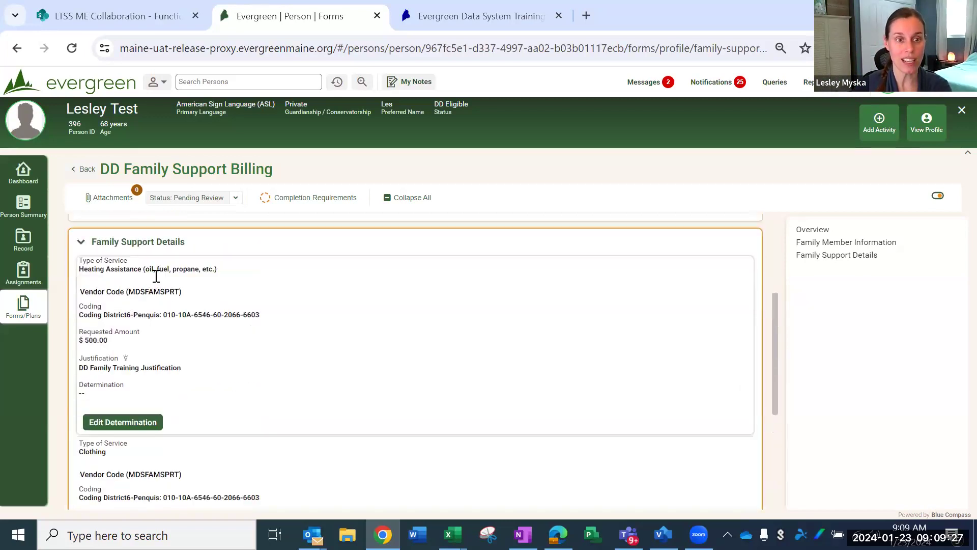
Step: Save an Approve determination for the Heating Assistance service with an approved amount of $400 and the comment "Comment"
scroll(153, 407, "down", 2)
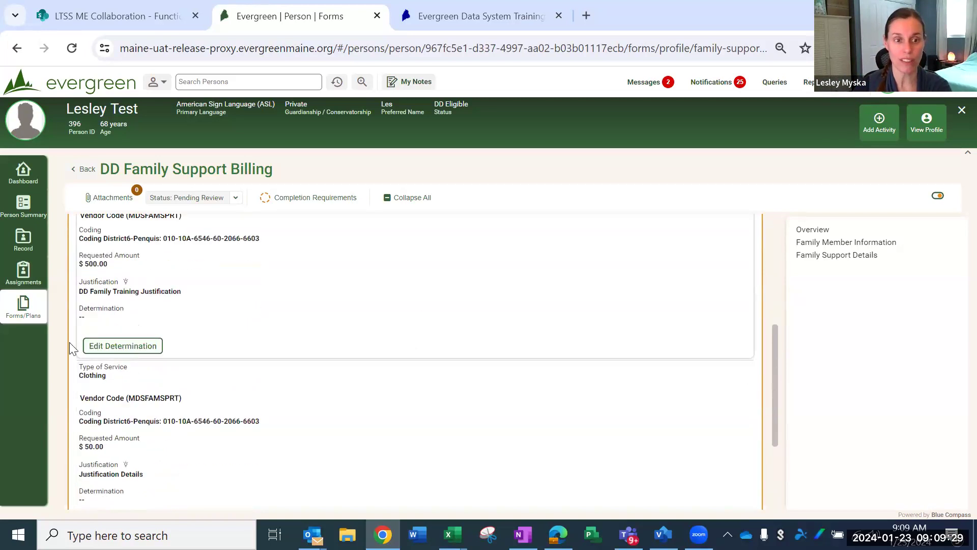
left_click(133, 350)
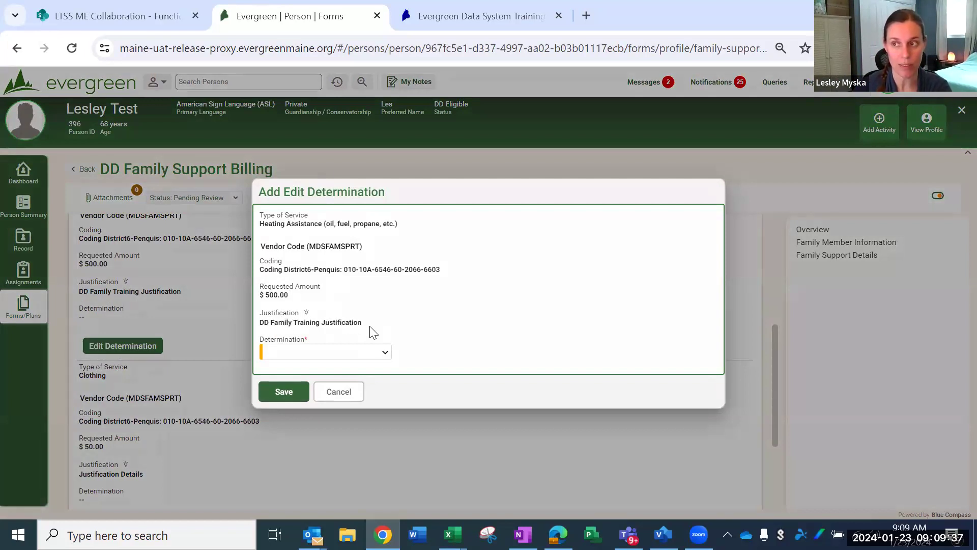
left_click(385, 353)
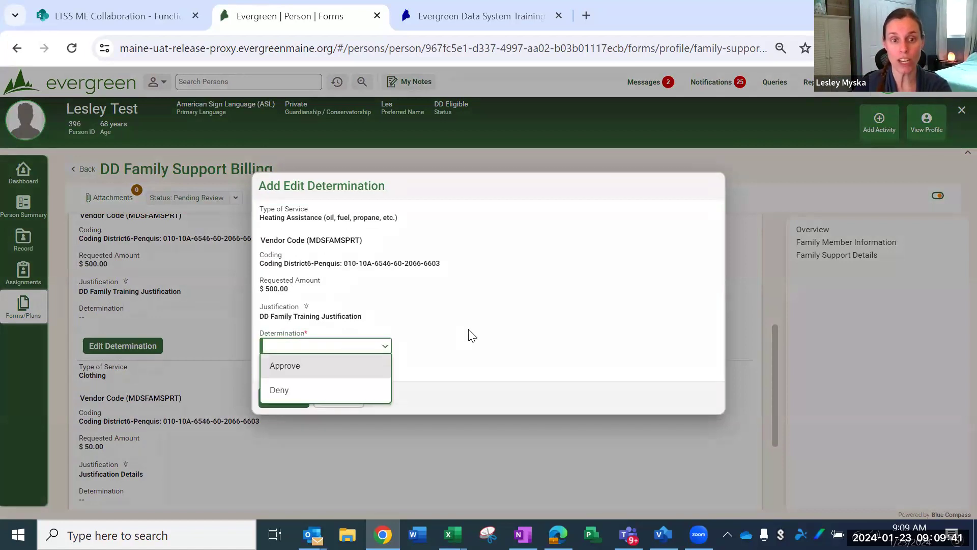
left_click(291, 375)
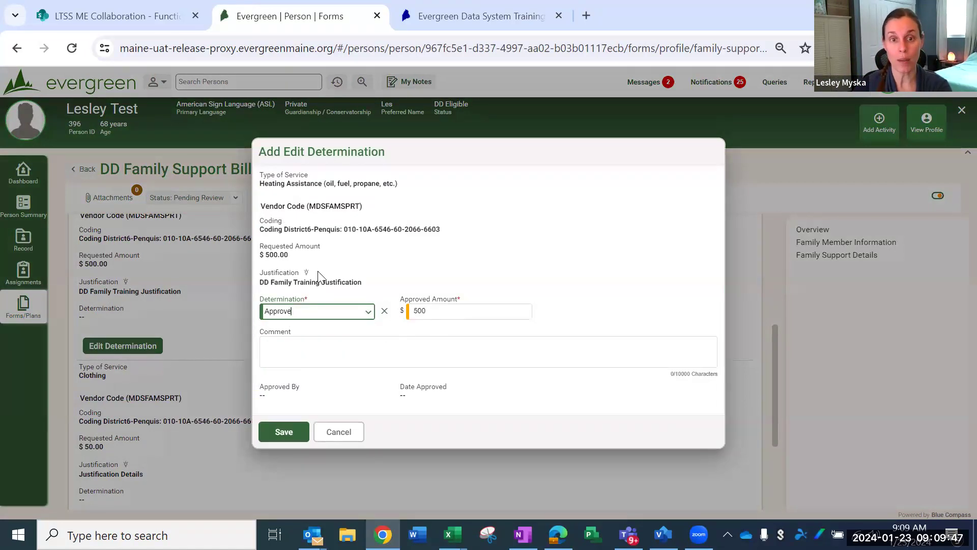
left_click(431, 313)
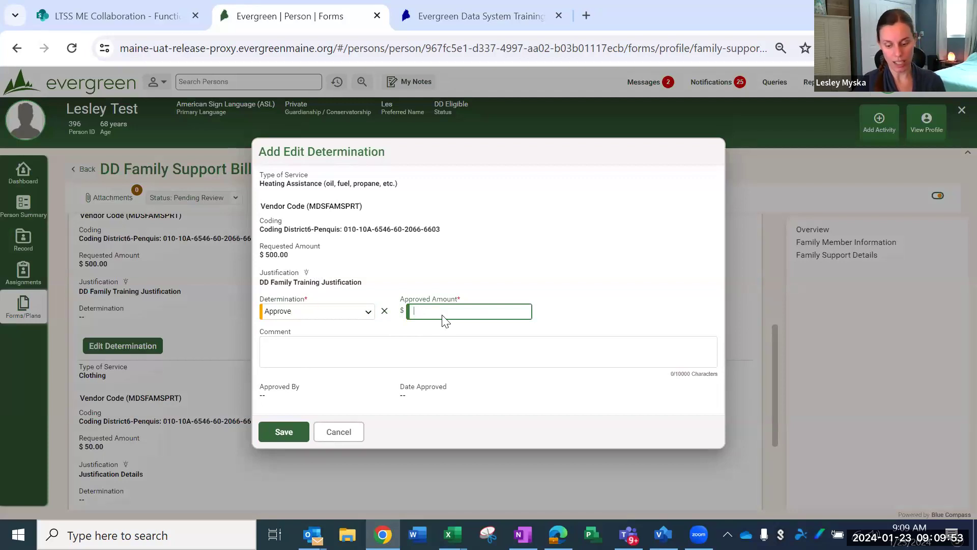
type("400.")
left_click(361, 345)
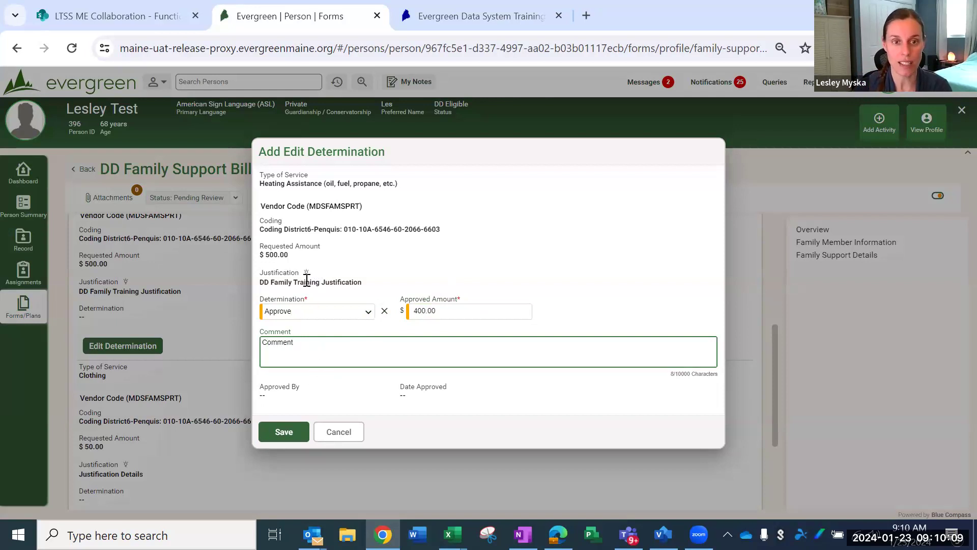
left_click(283, 433)
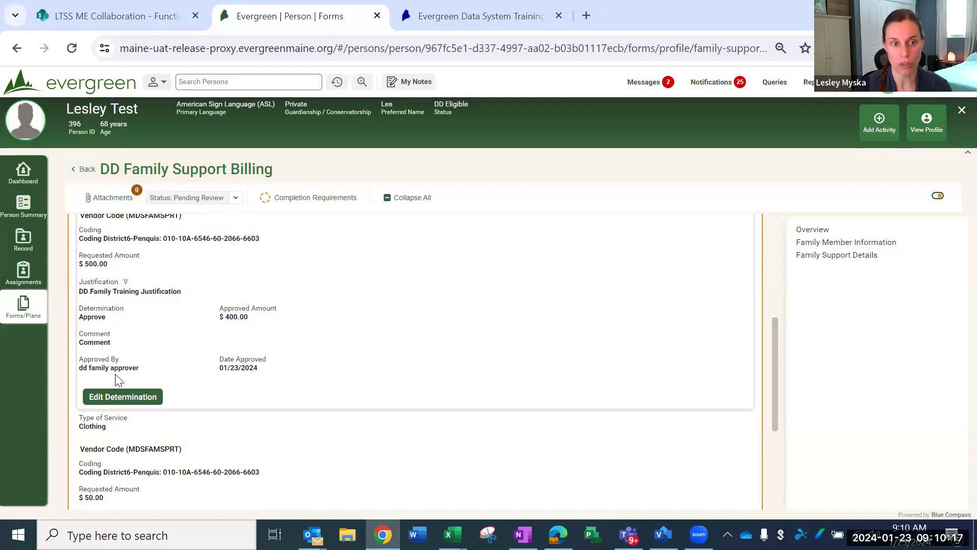
Step: Save a Deny determination for the Clothing service with the comment "describe"
scroll(323, 365, "down", 4)
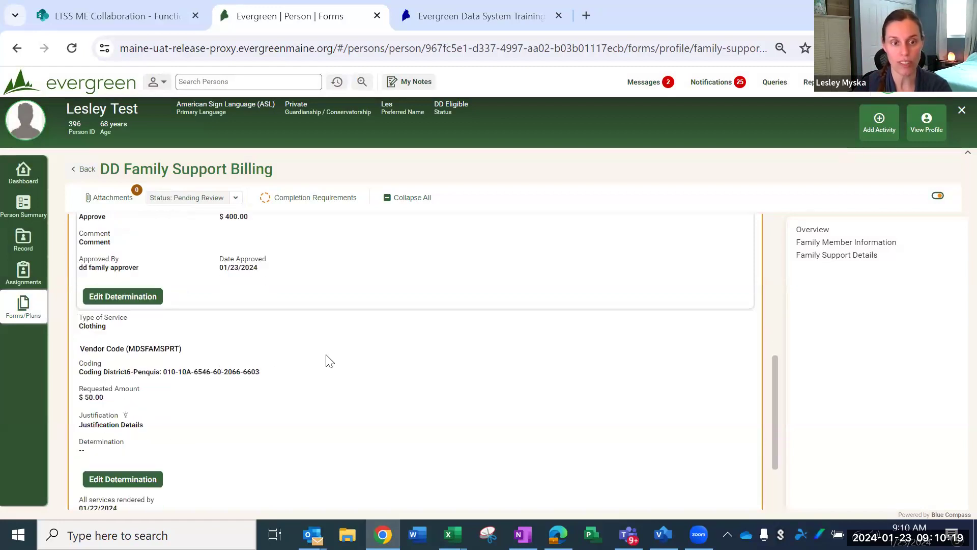
left_click(150, 376)
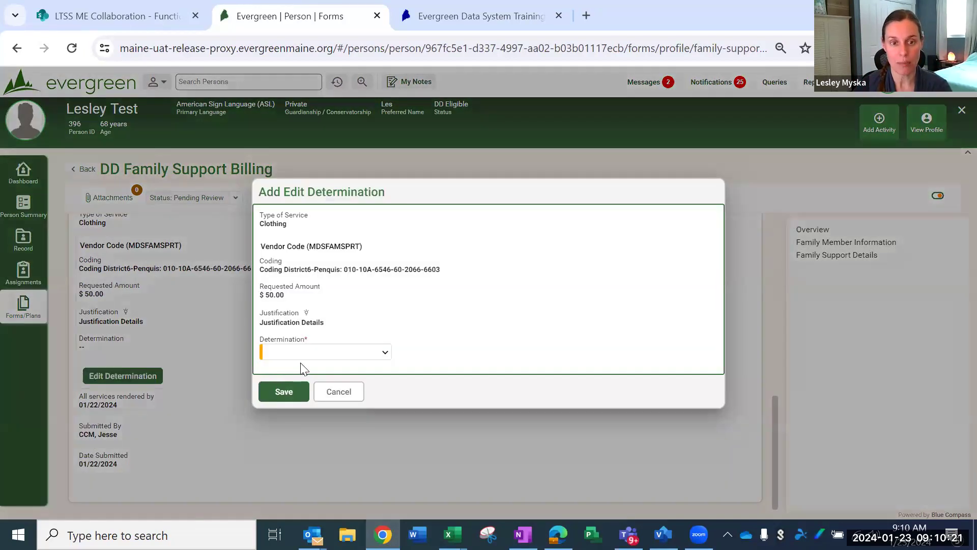
left_click(299, 348)
left_click(289, 388)
left_click(289, 361)
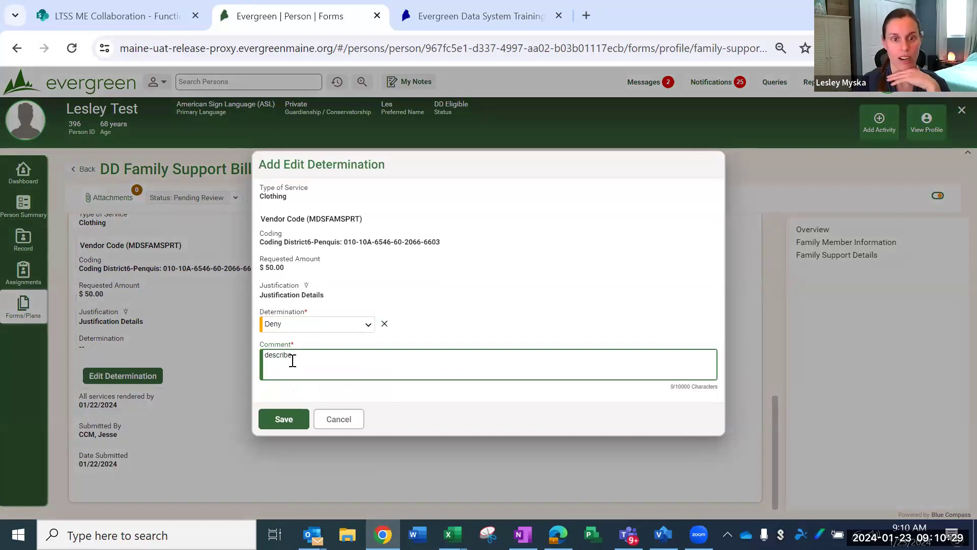
left_click(283, 419)
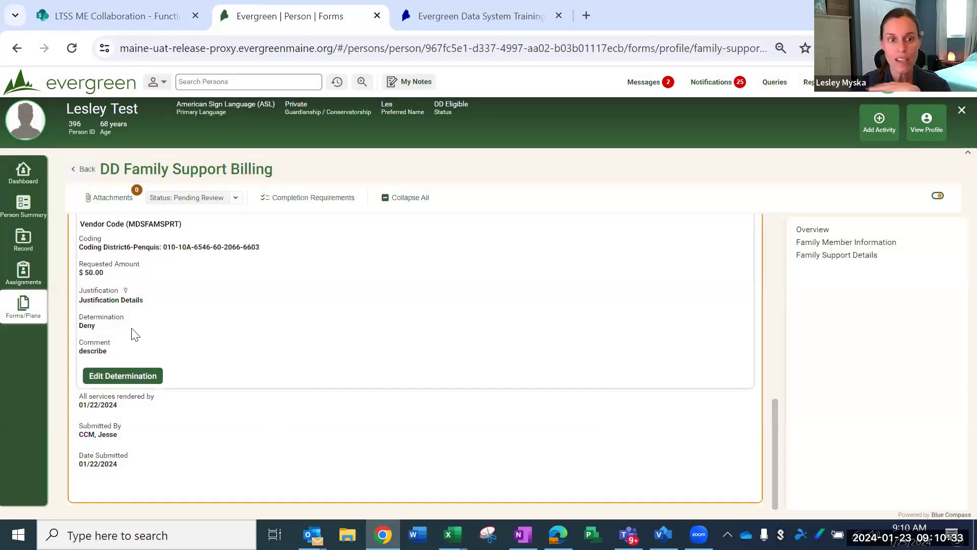
Step: Request clarification on the billing form with the comment "enfkanerfferobferolbf"
scroll(223, 407, "up", 5)
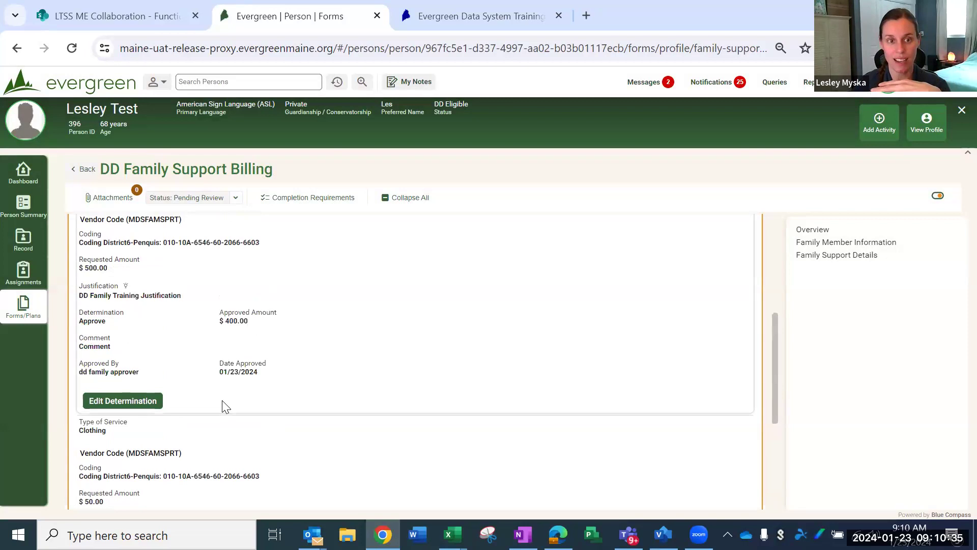
scroll(223, 407, "up", 2)
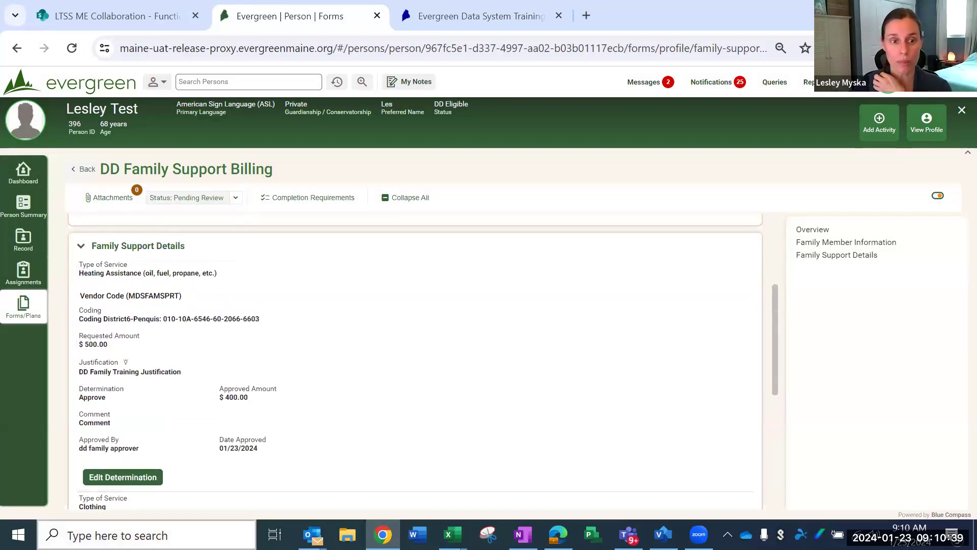
left_click(236, 199)
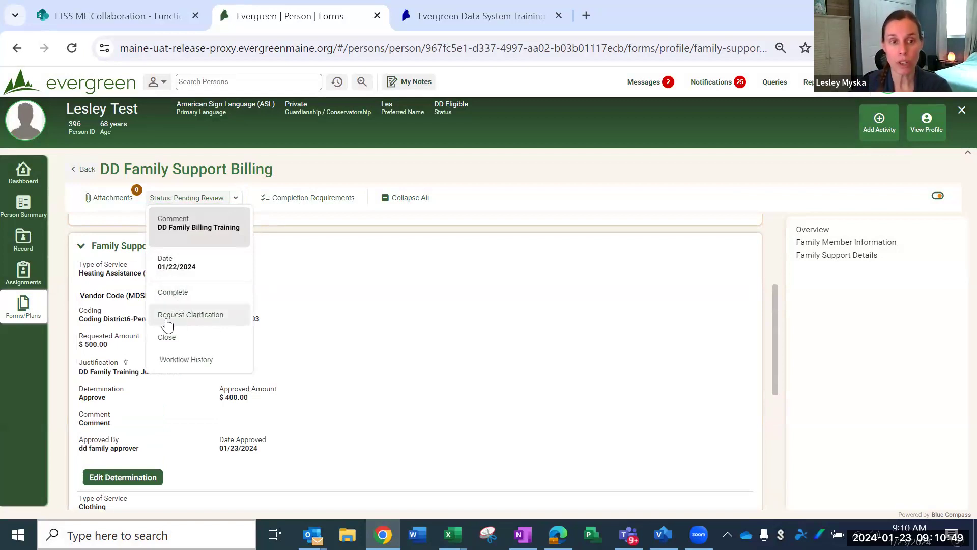
left_click(200, 318)
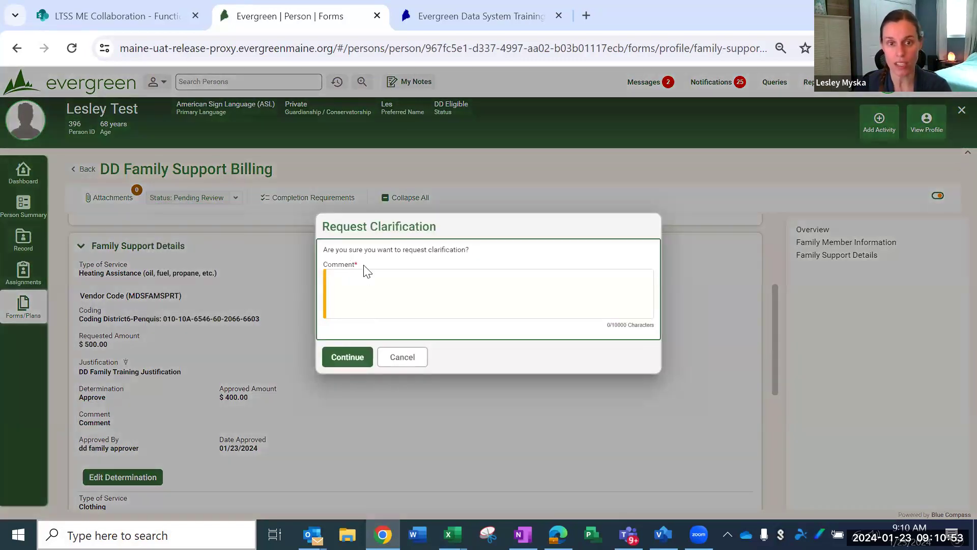
left_click(345, 286)
type("enfkanerfferobferolbf")
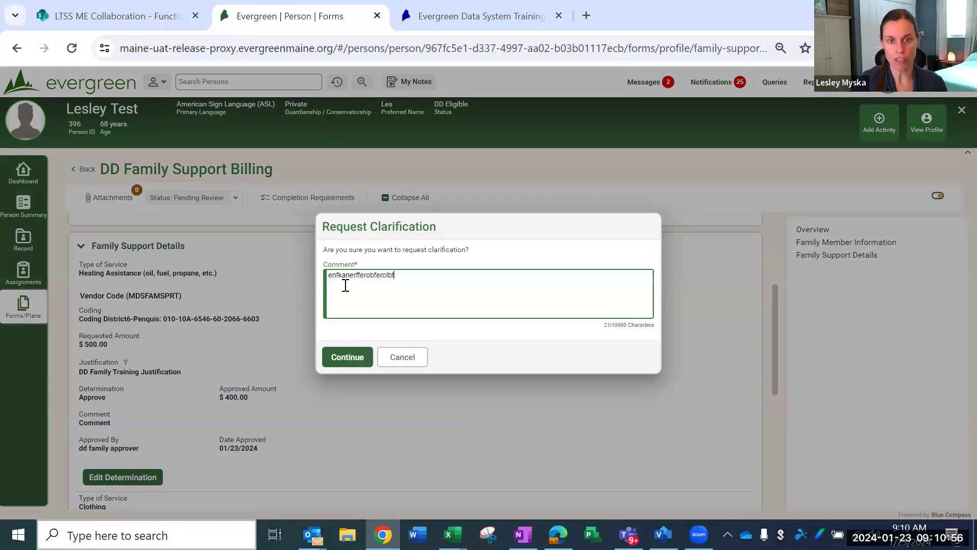
left_click(350, 357)
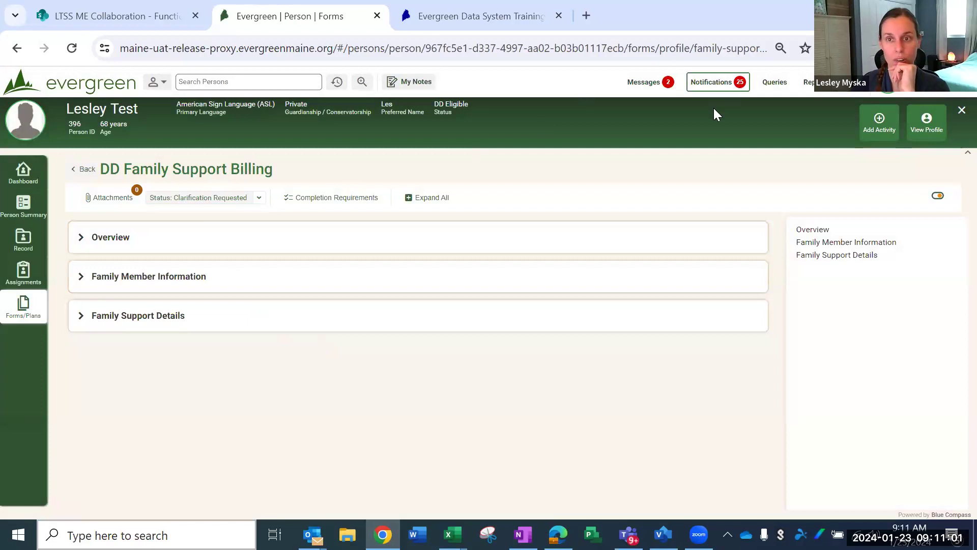
Step: Submit the billing form for review again with the comment "bdjaobeafvrf"
left_click(259, 203)
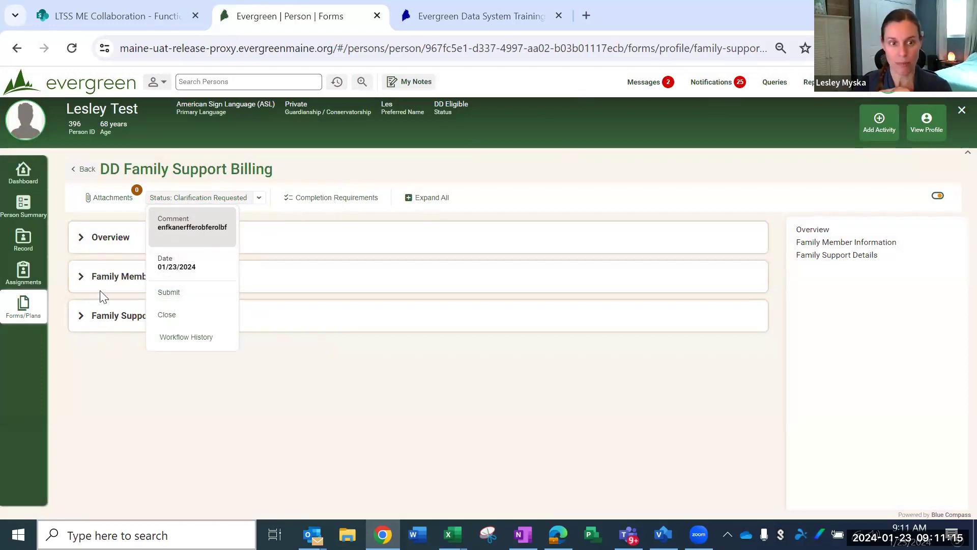
left_click(173, 296)
left_click(335, 297)
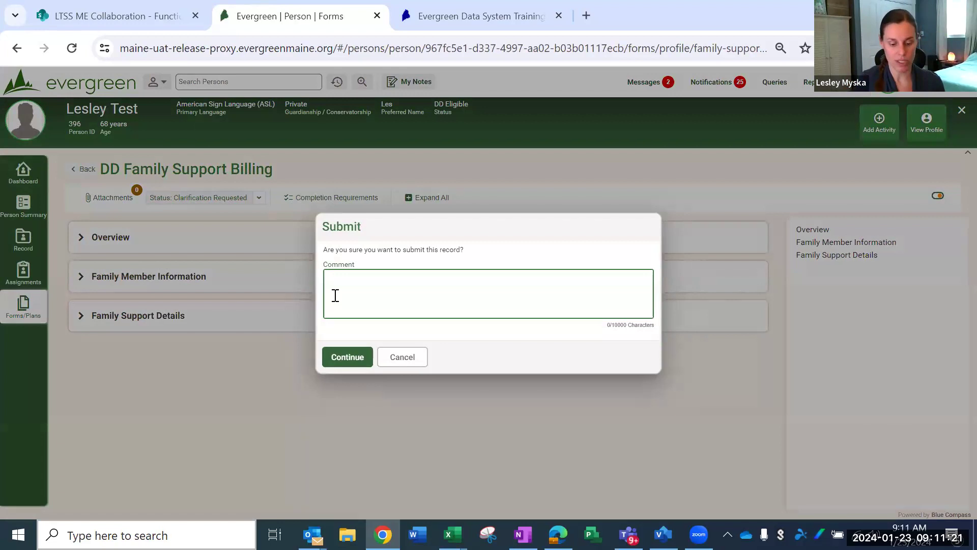
type("bdjaobeafvrf")
left_click(351, 358)
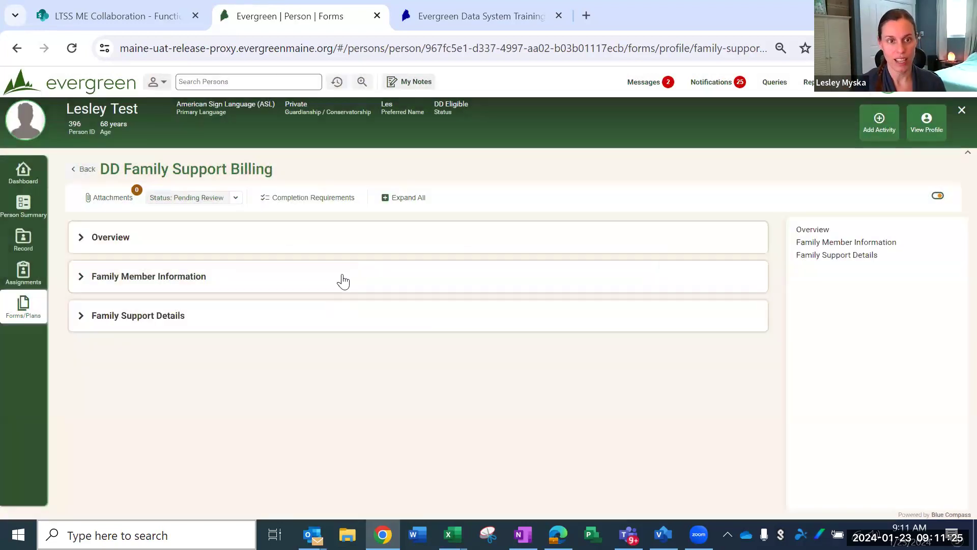
Step: Complete the billing form through its workflow status, entering the date 1/23/24 and the reviewer's initials as the comment
left_click(236, 199)
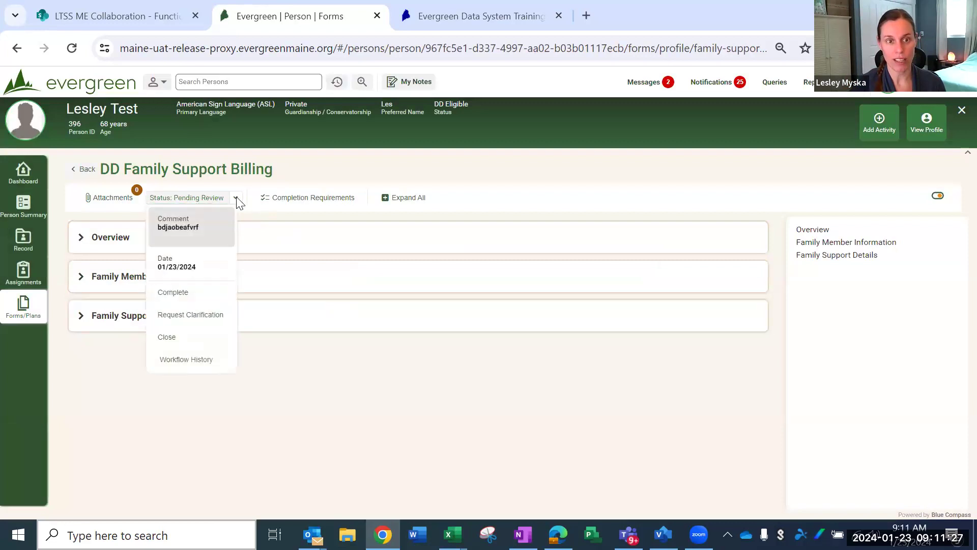
left_click(177, 294)
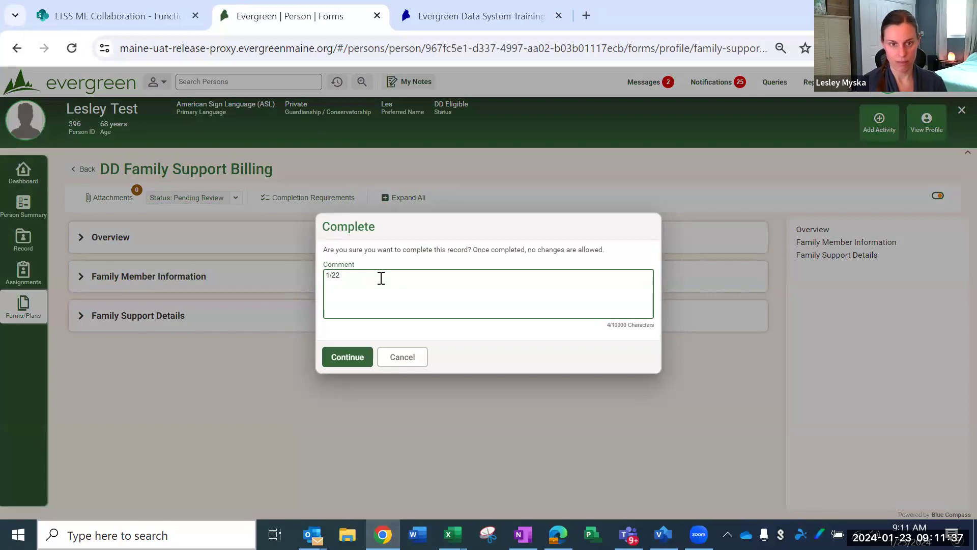
type("1/23/24 LJM")
left_click(346, 358)
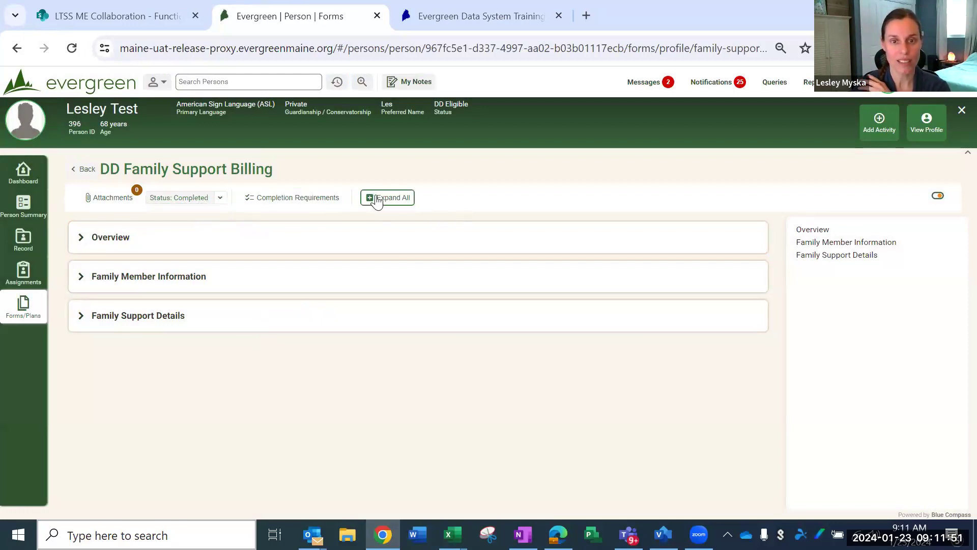
Step: Expand all sections of the completed form to review both service determinations, and examine its workflow history
scroll(243, 277, "down", 3)
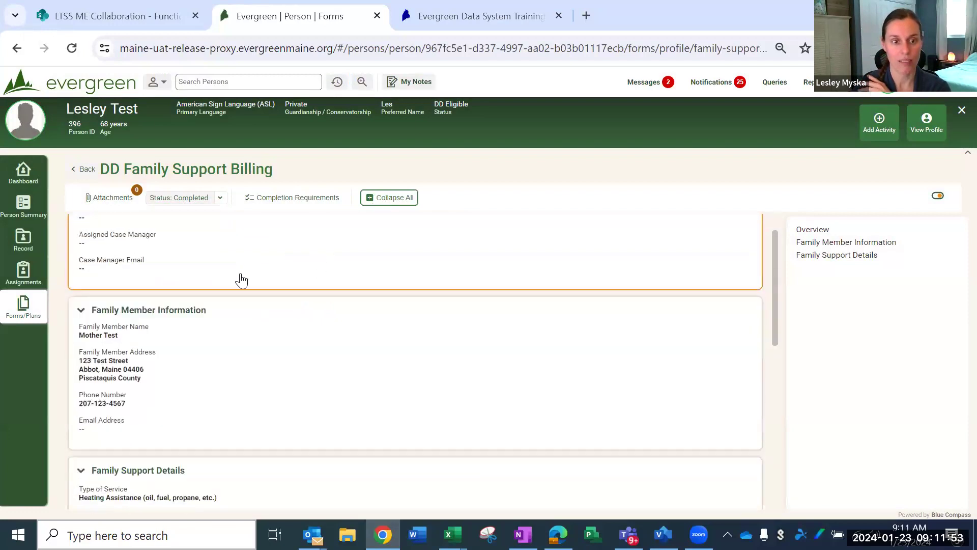
scroll(187, 345, "down", 3)
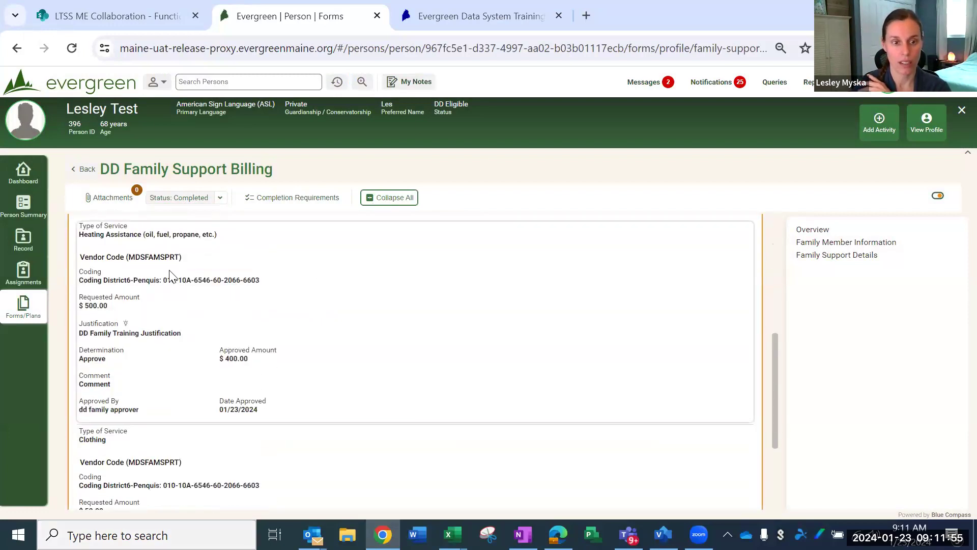
scroll(135, 403, "down", 3)
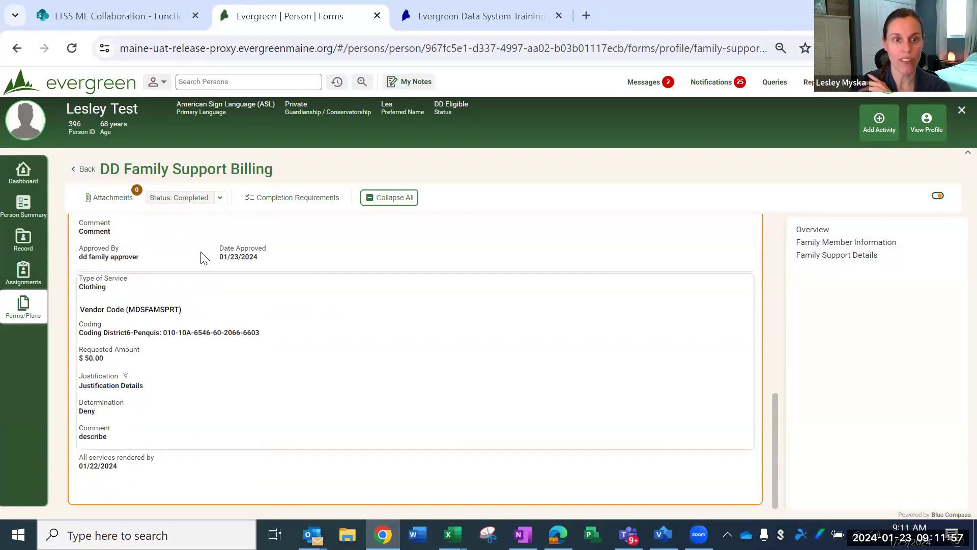
left_click(224, 201)
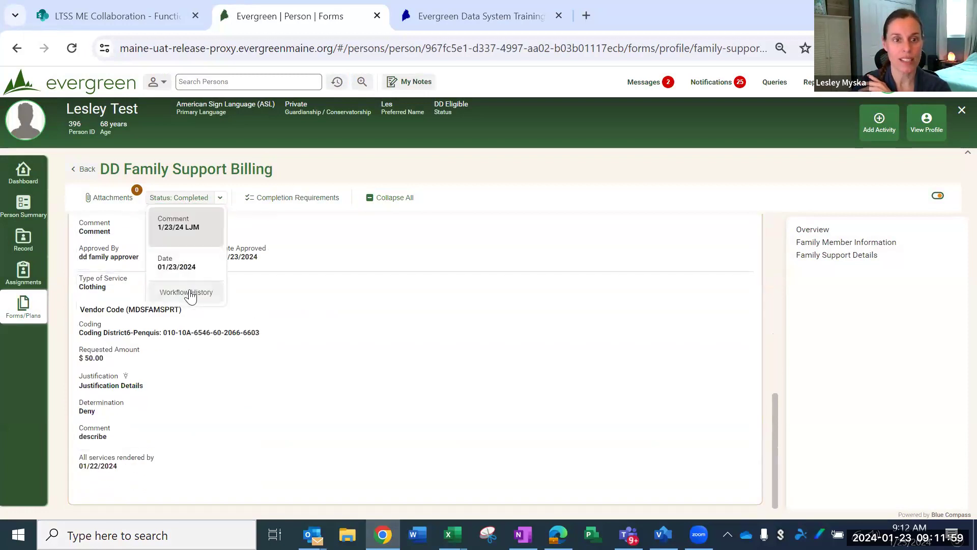
left_click(190, 289)
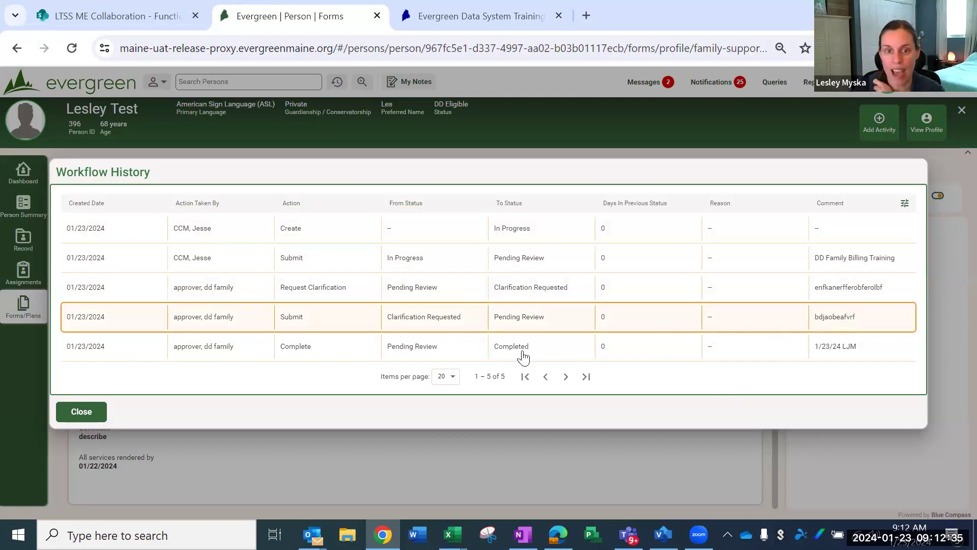
left_click(102, 416)
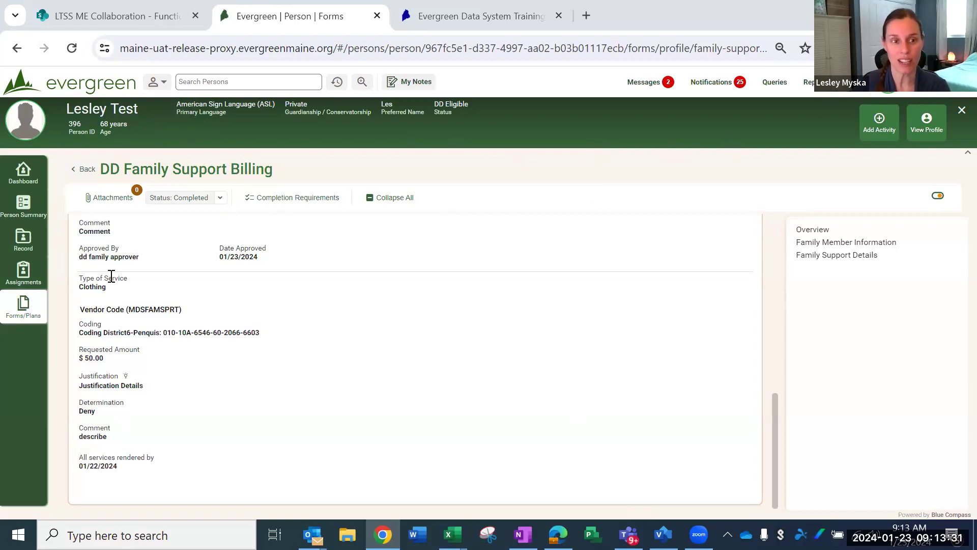
Step: Leave the completed billing form and open the DD Family Support Billing query
scroll(262, 307, "up", 10)
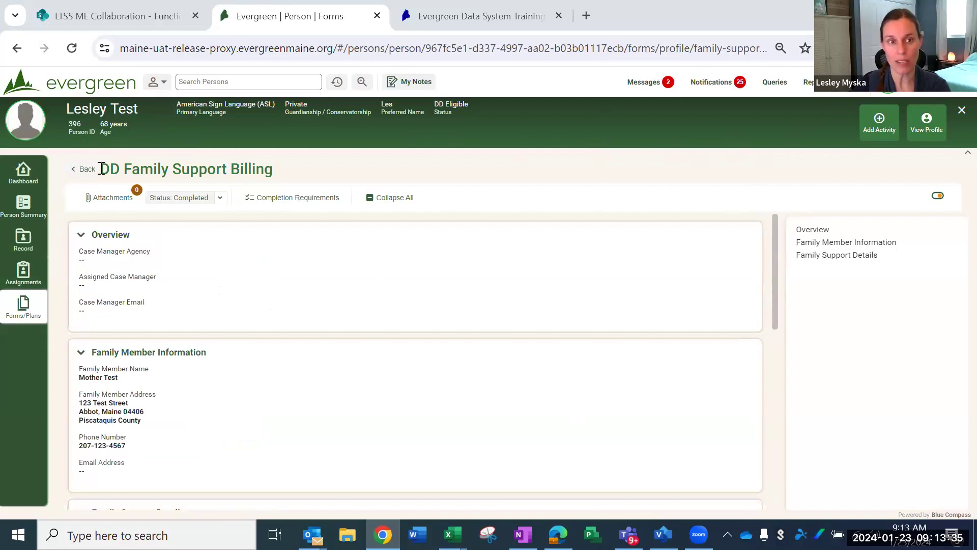
left_click(85, 170)
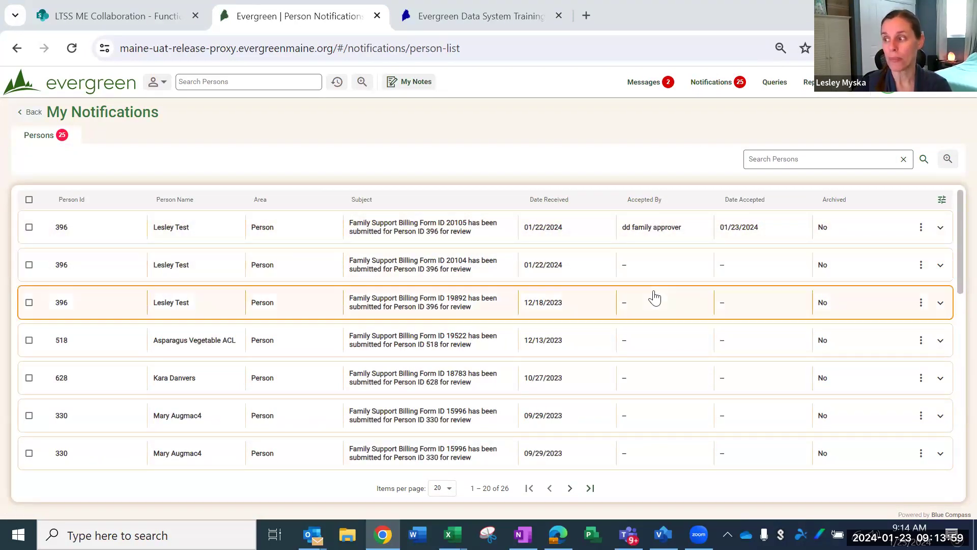
left_click(775, 86)
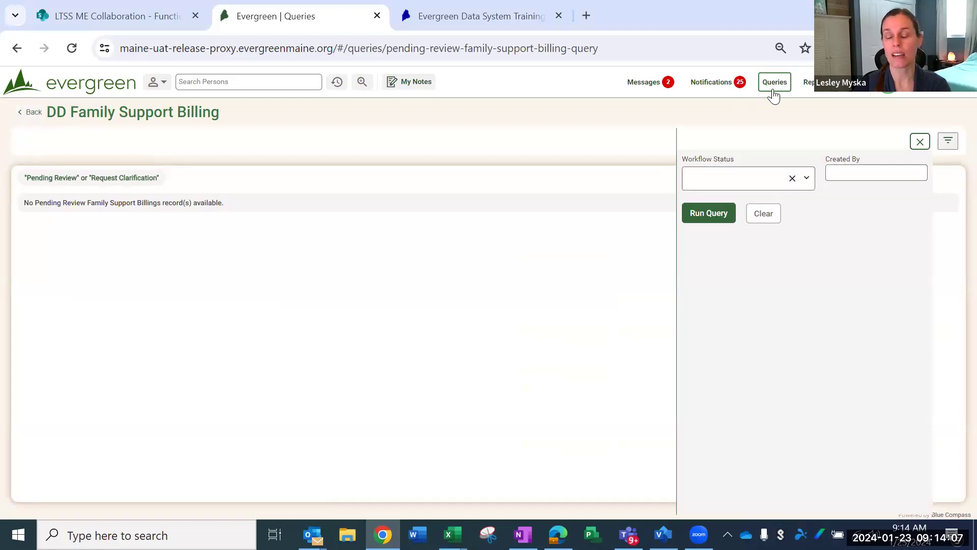
Step: Examine the query's workflow status options and the other queries available for DD Family Support Billing
left_click(807, 179)
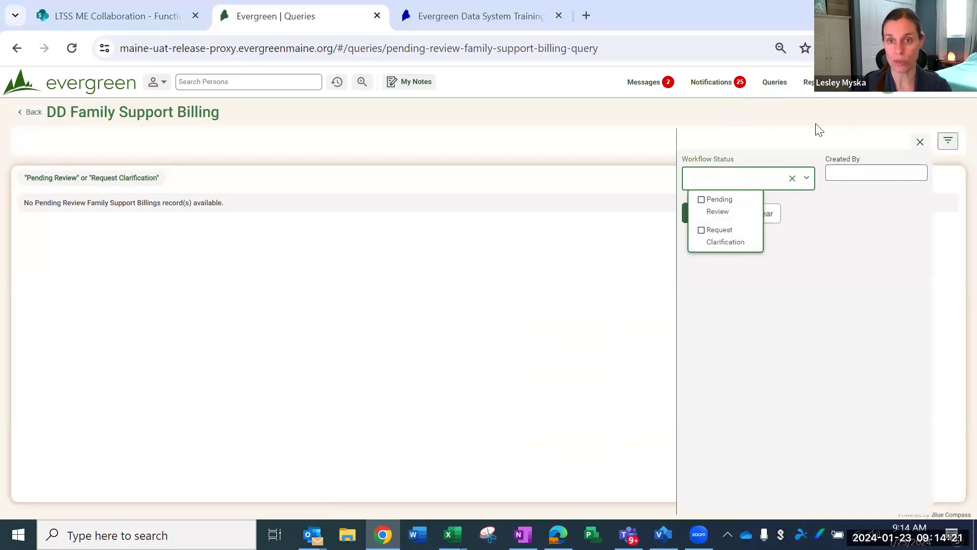
left_click(776, 132)
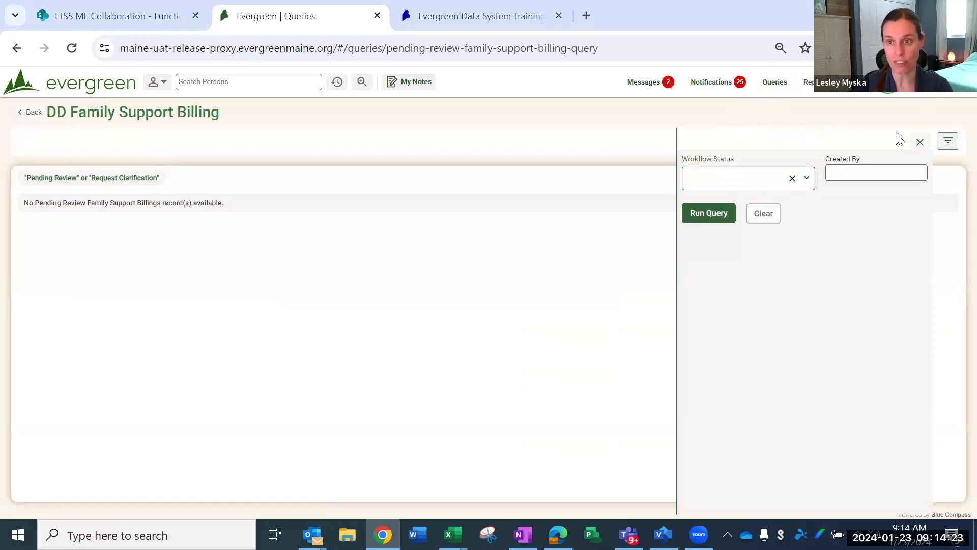
left_click(949, 143)
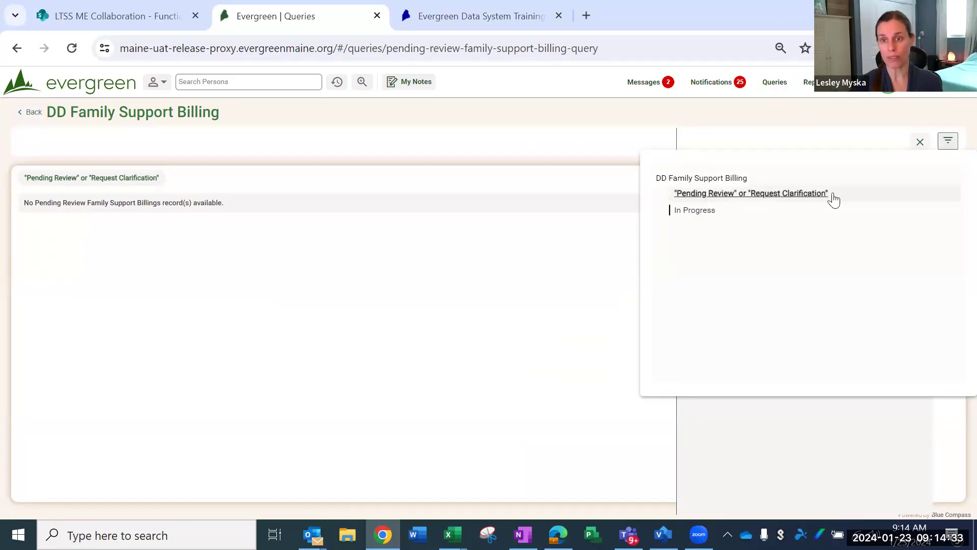
left_click(606, 145)
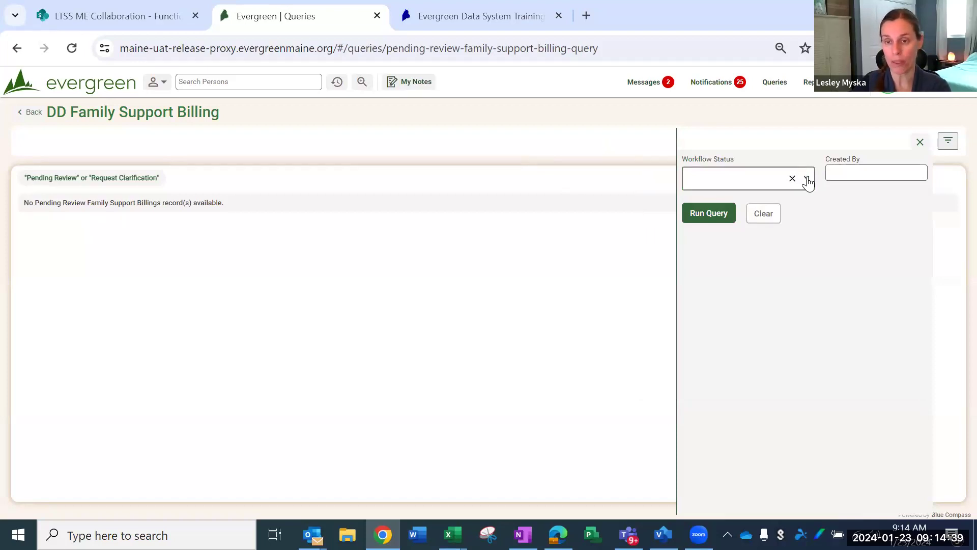
Step: Run the DD Family Support Billing query for the Pending Review workflow status, leaving the creator filter empty
left_click(808, 181)
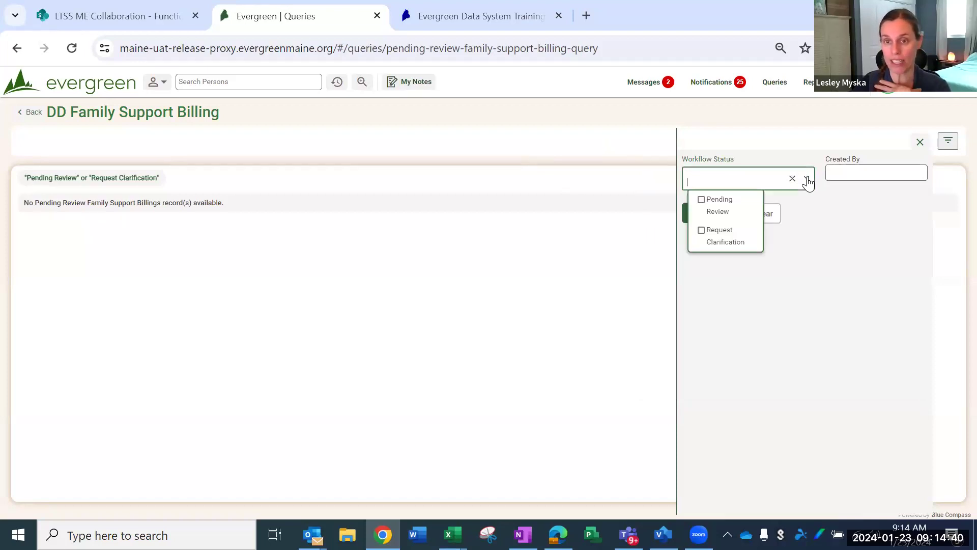
left_click(701, 201)
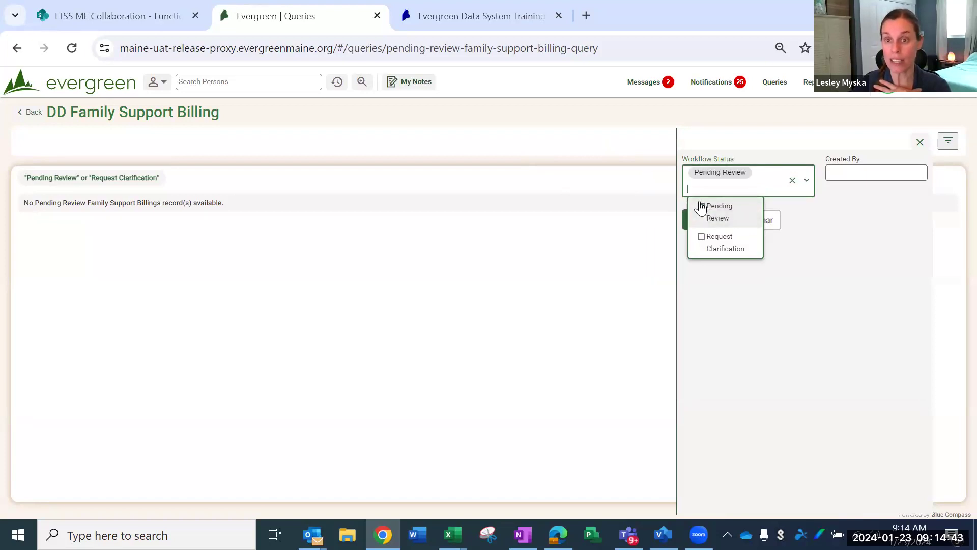
left_click(631, 306)
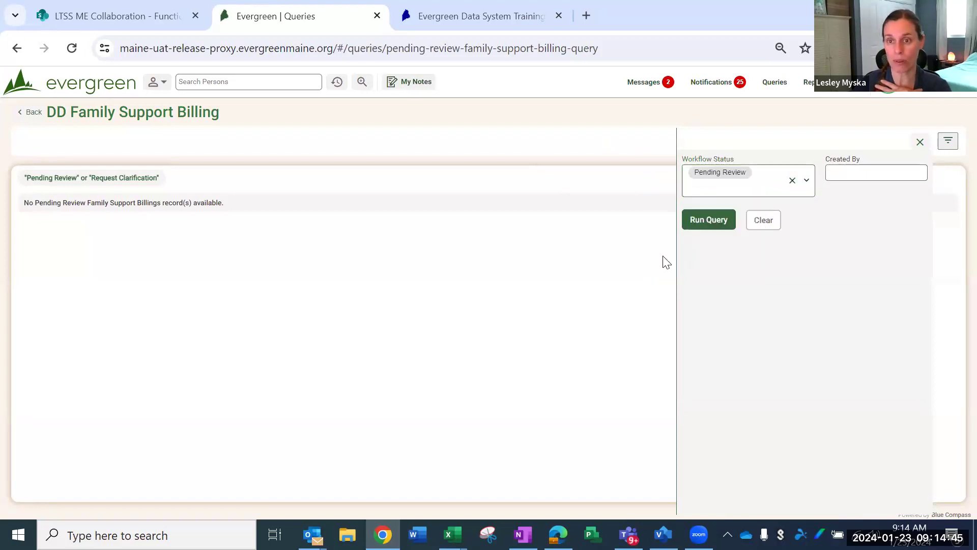
left_click(860, 172)
left_click(901, 176)
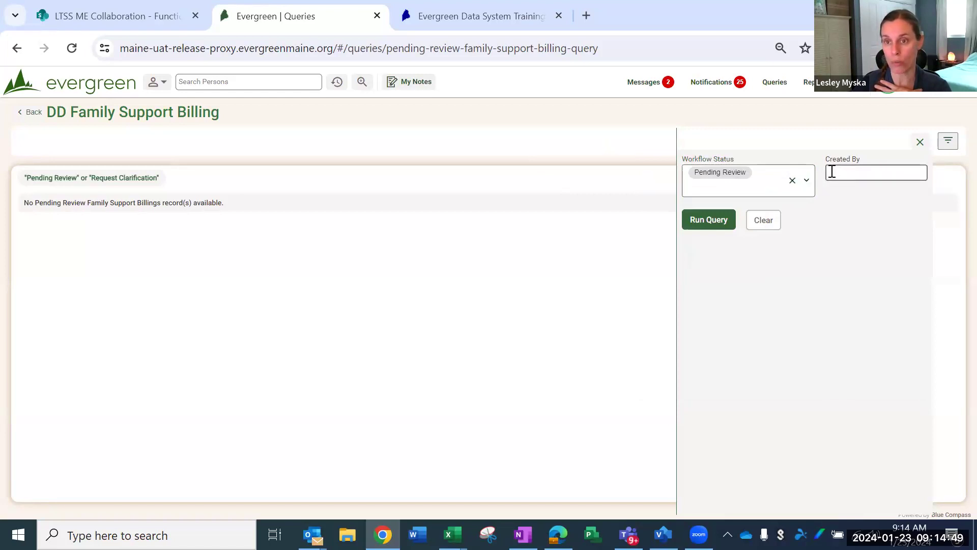
left_click(698, 223)
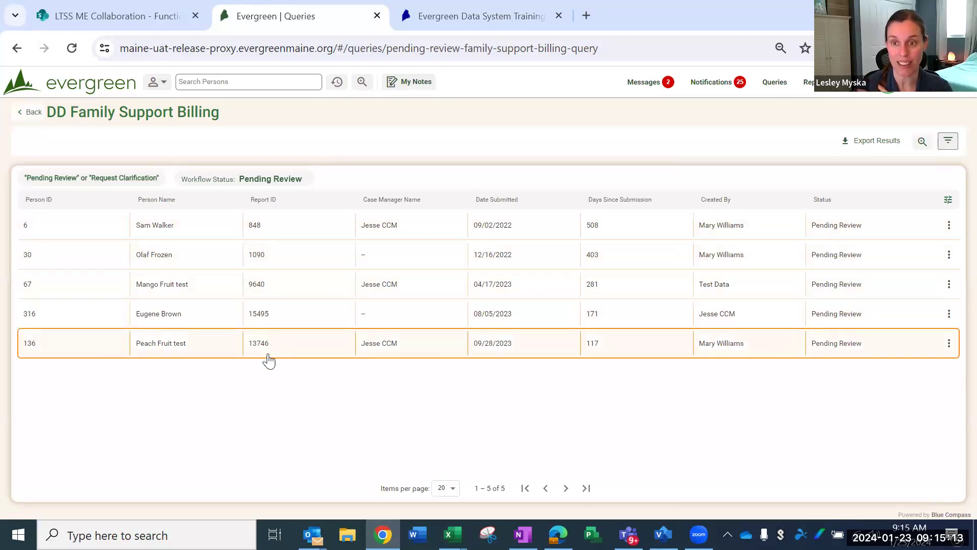
Step: Open the pending billing form submitted 09/02/2022 from the query results and expand all its sections
left_click(444, 231)
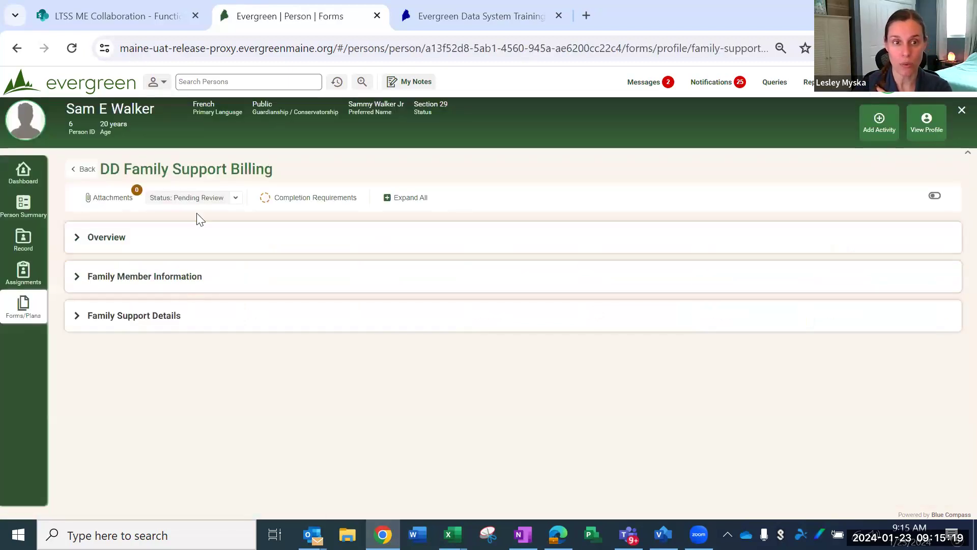
left_click(405, 198)
scroll(325, 311, "down", 10)
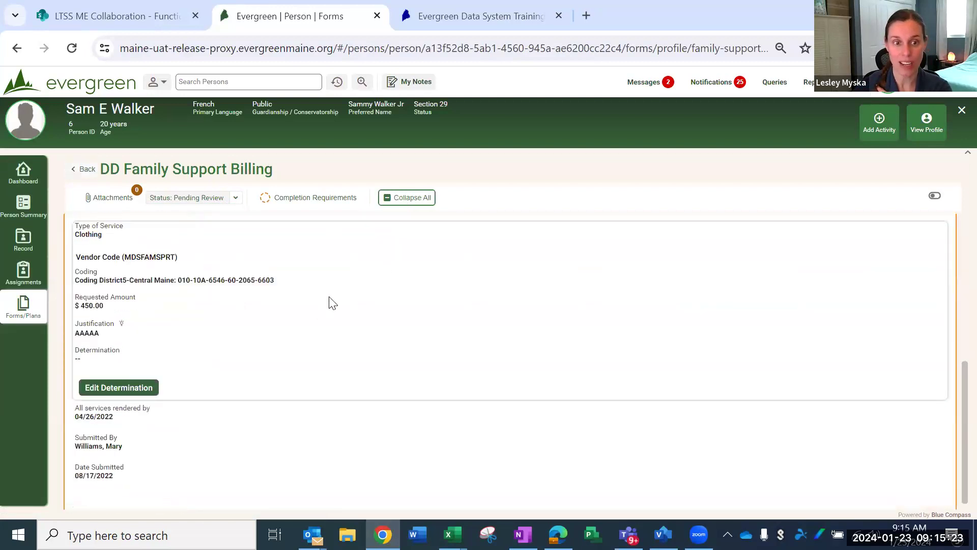
Step: Save an Approve determination for the Clothing service with an approved amount of $450 and no comment
left_click(142, 376)
left_click(321, 350)
left_click(290, 368)
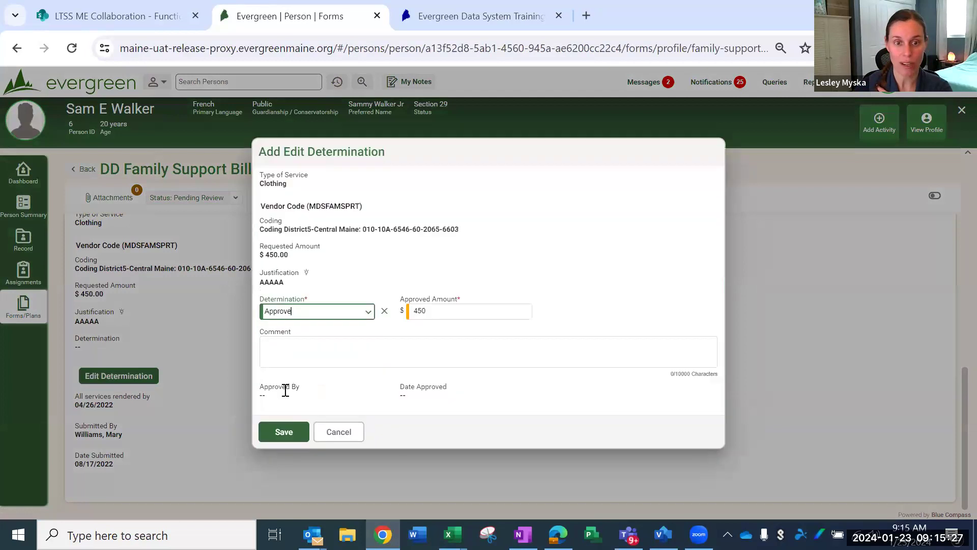
left_click(308, 355)
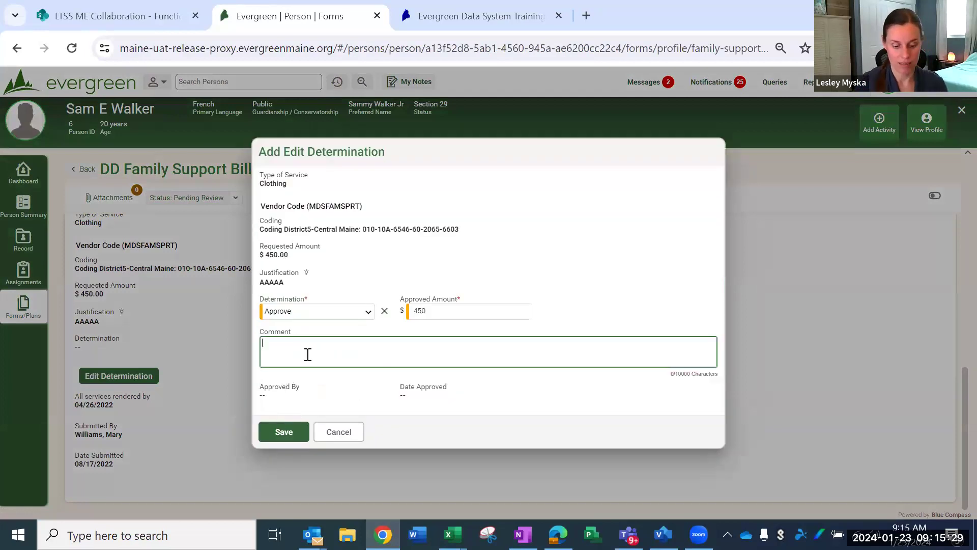
left_click(275, 431)
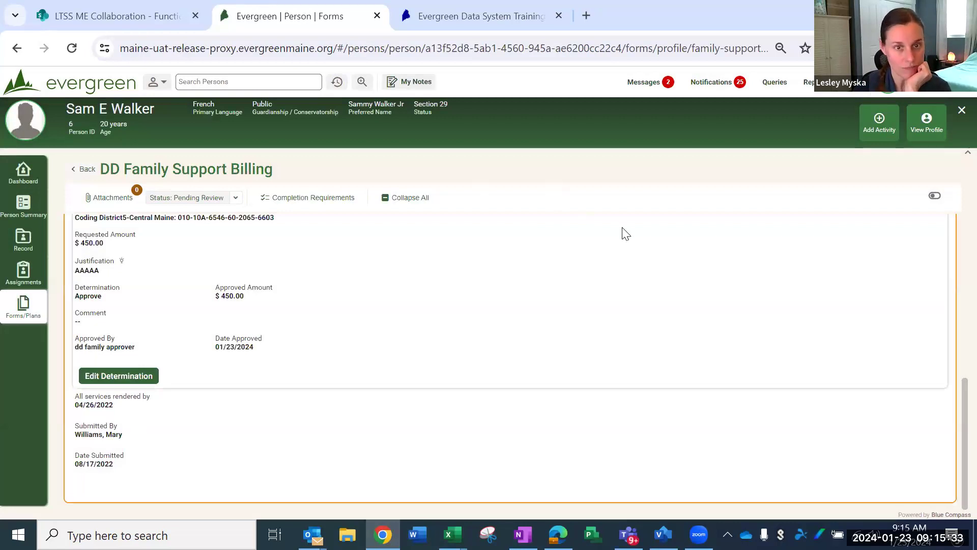
Step: Return to the queries and rerun the DD Family Support Billing query for the Pending Review workflow status
left_click(775, 83)
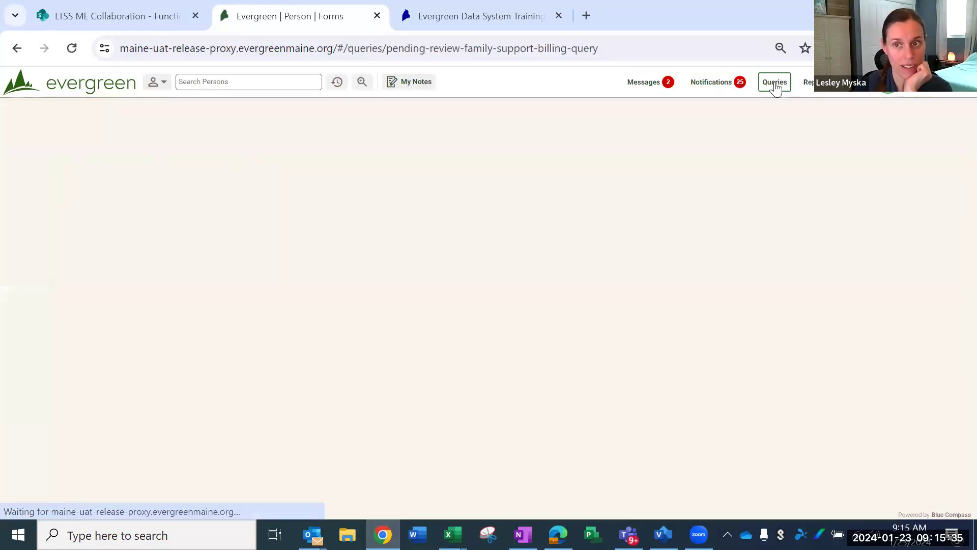
left_click(806, 178)
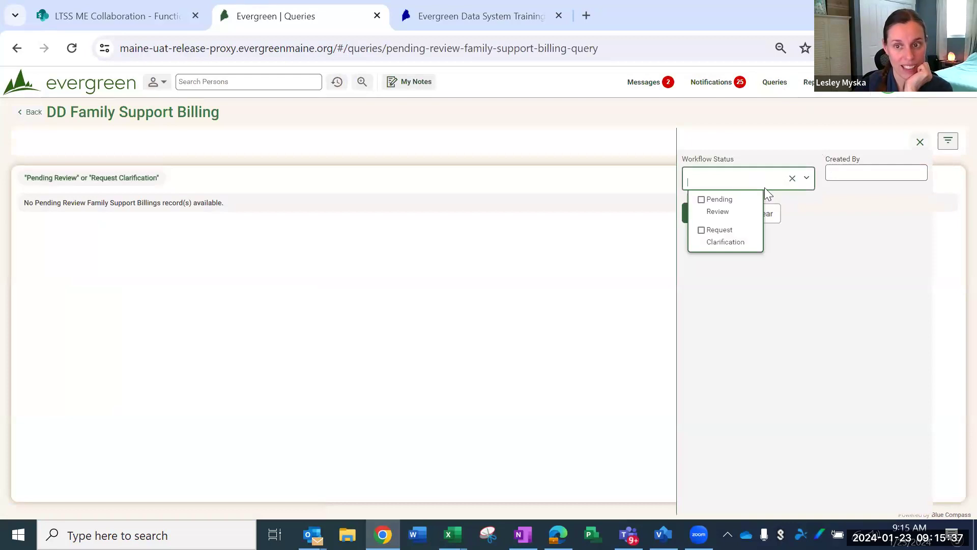
left_click(722, 207)
left_click(644, 235)
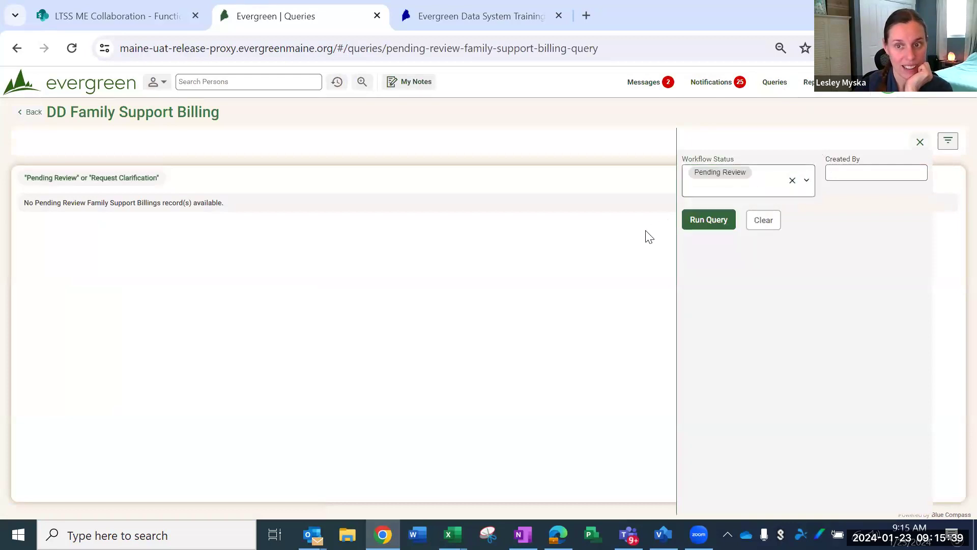
left_click(697, 222)
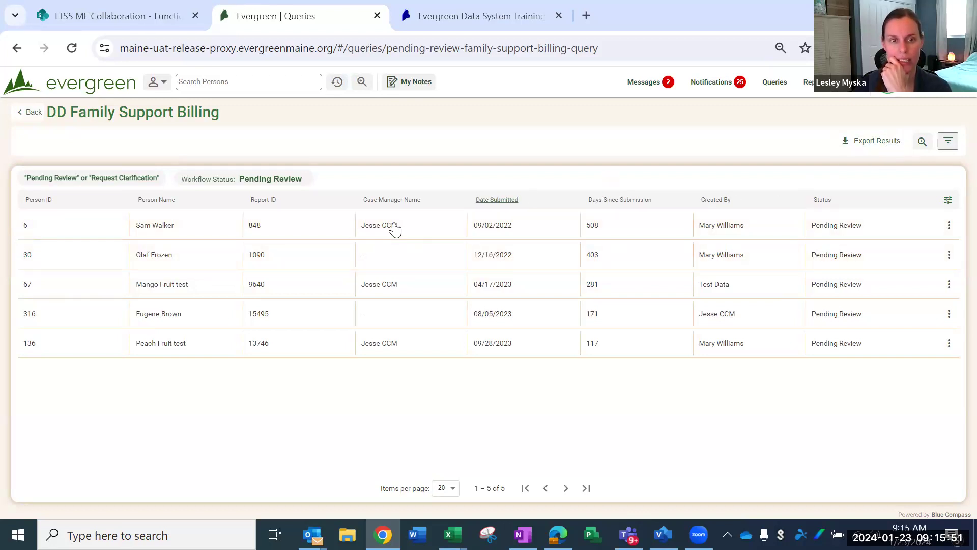
Step: Replace the query's workflow status filter with Request Clarification and run the query
left_click(922, 145)
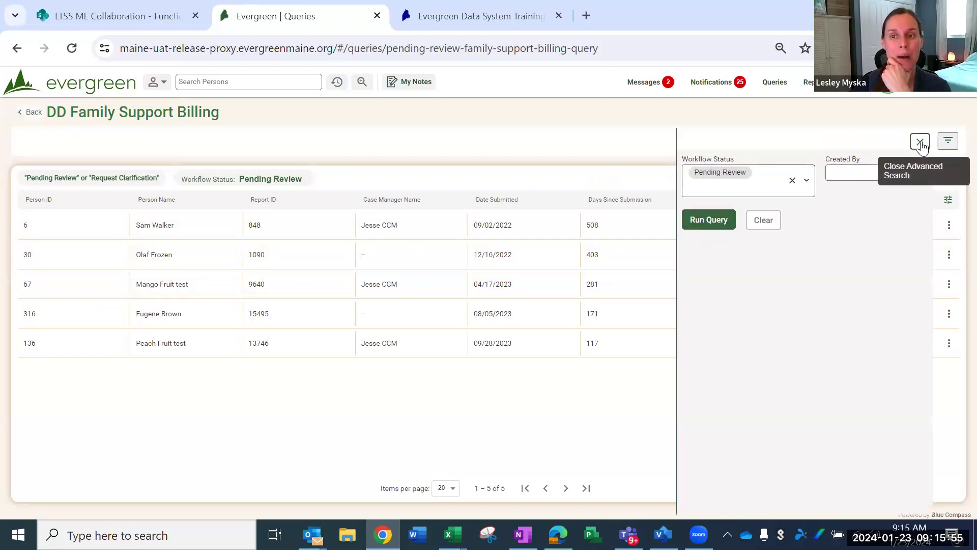
left_click(792, 181)
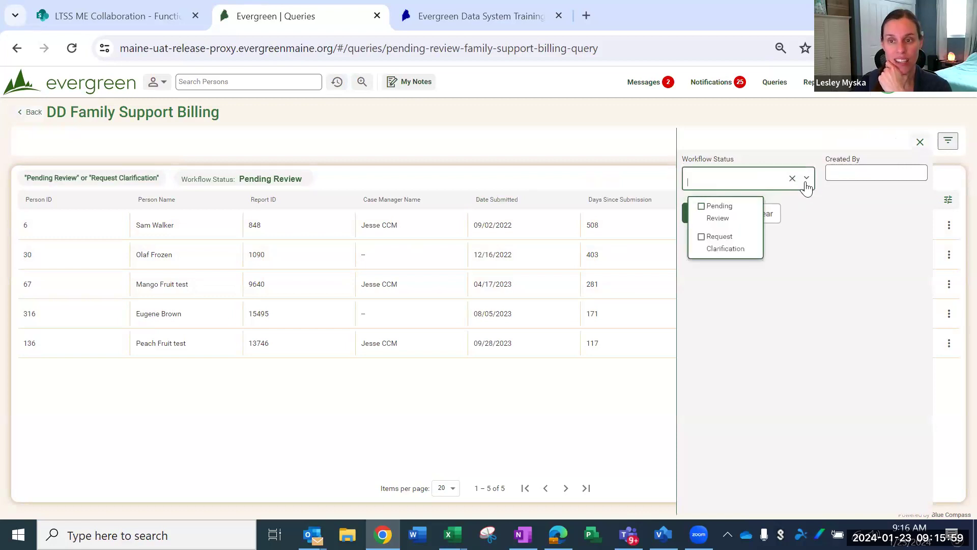
left_click(700, 236)
left_click(718, 299)
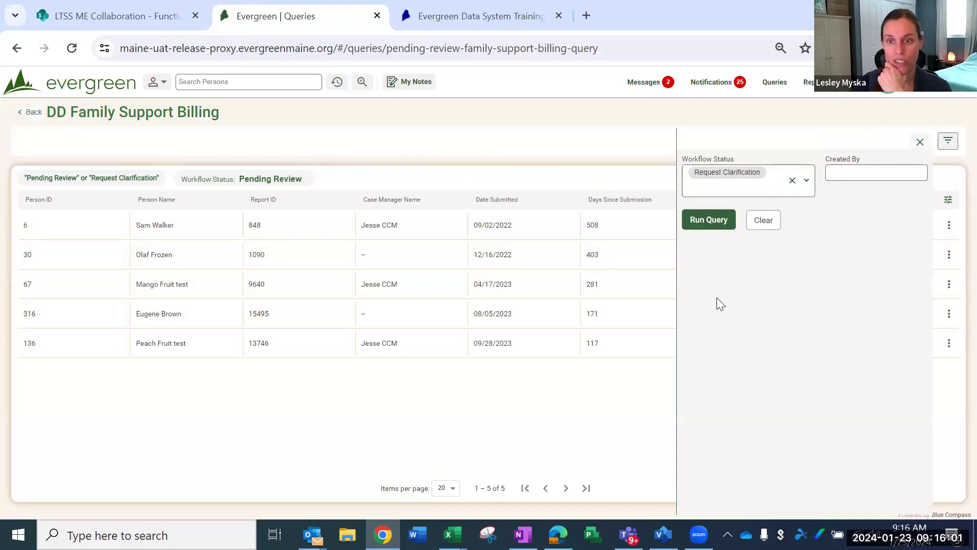
left_click(711, 221)
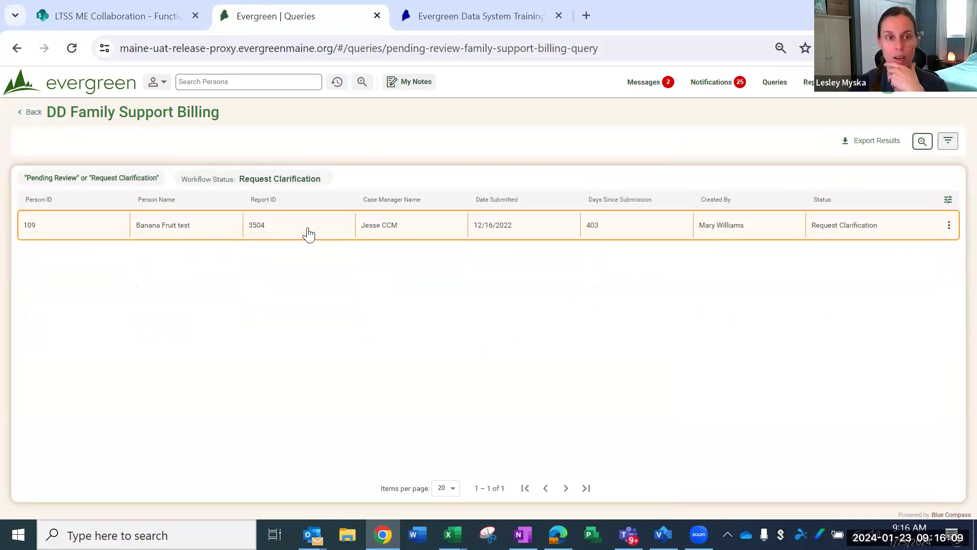
left_click(287, 179)
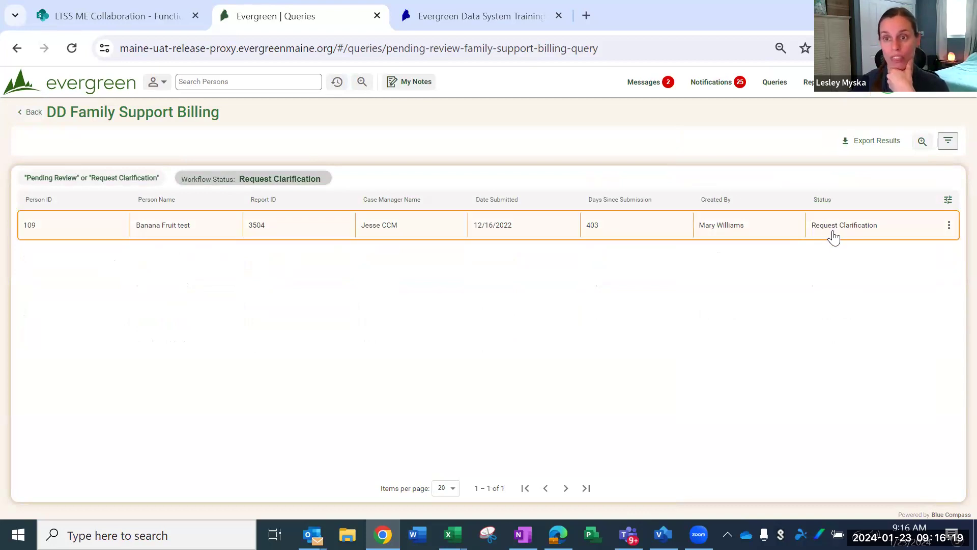
Step: Add Pending Review alongside Request Clarification in the workflow status filter and run the query for both statuses
left_click(922, 144)
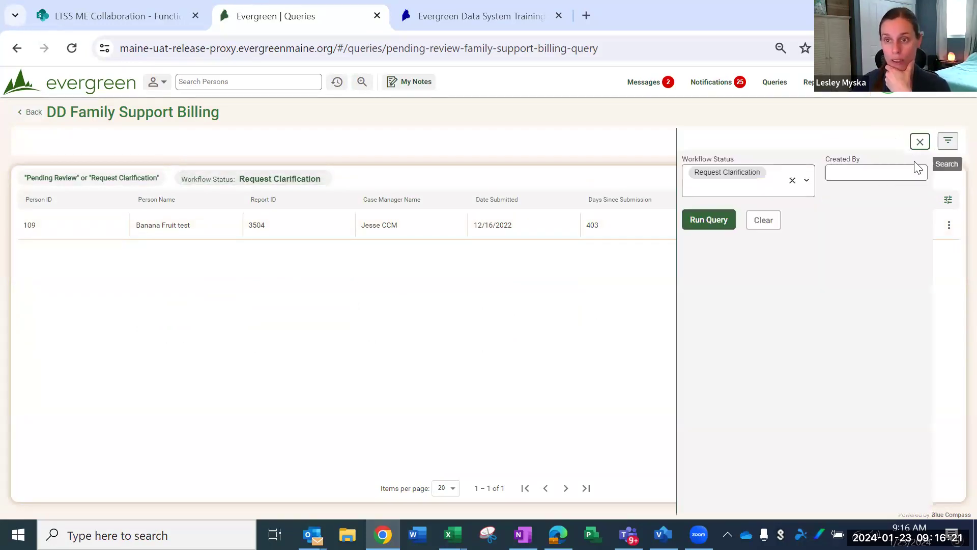
left_click(805, 180)
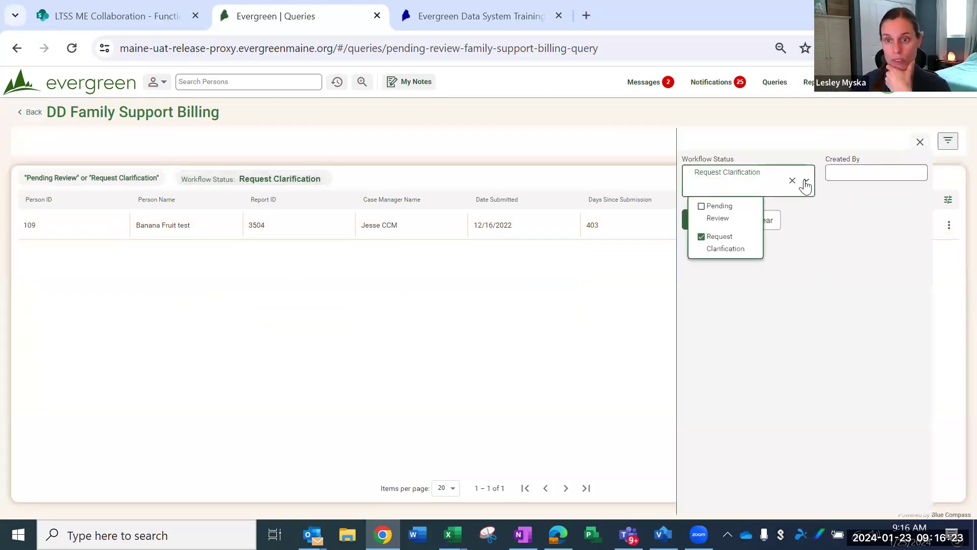
left_click(705, 210)
left_click(675, 319)
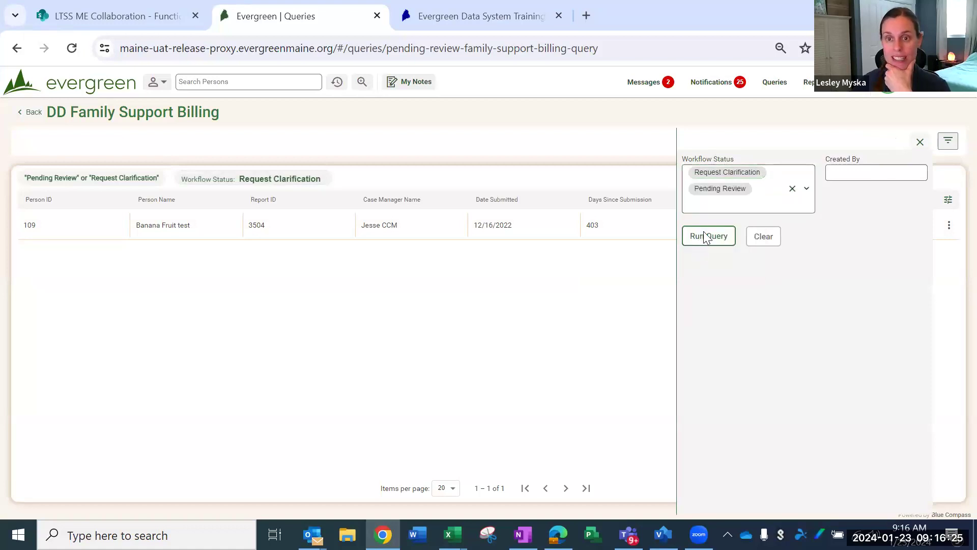
left_click(704, 234)
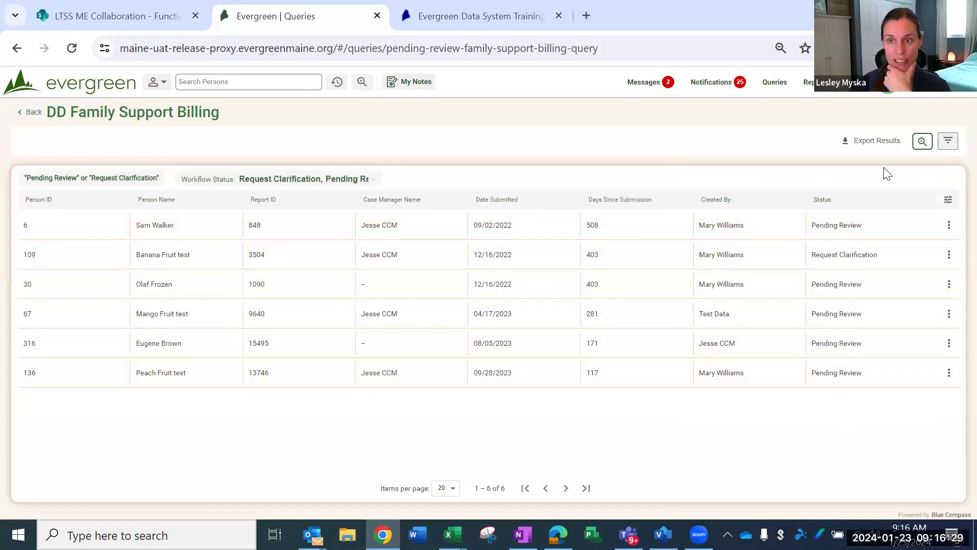
Step: Switch to the In Progress query for DD Family Support Billing and run it with the Created By filter cleared
left_click(947, 148)
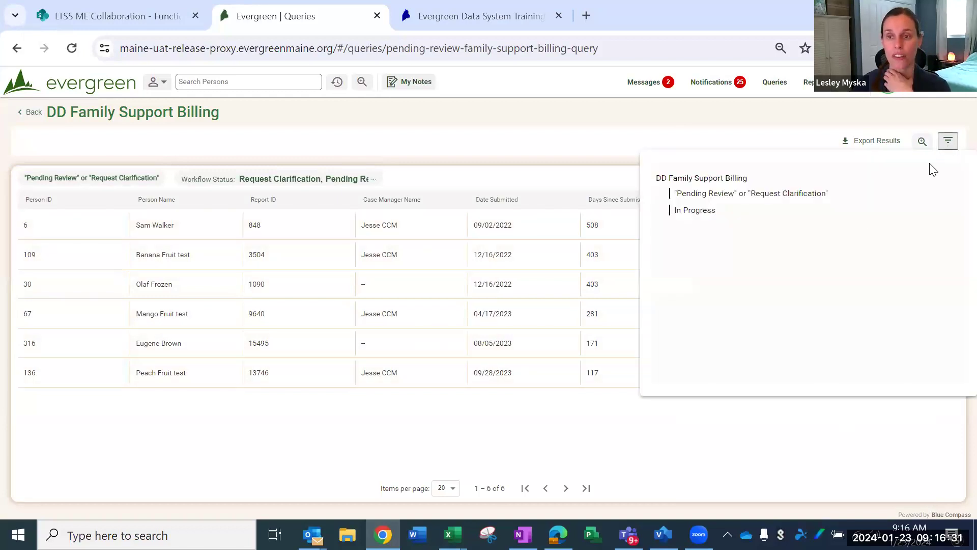
left_click(687, 212)
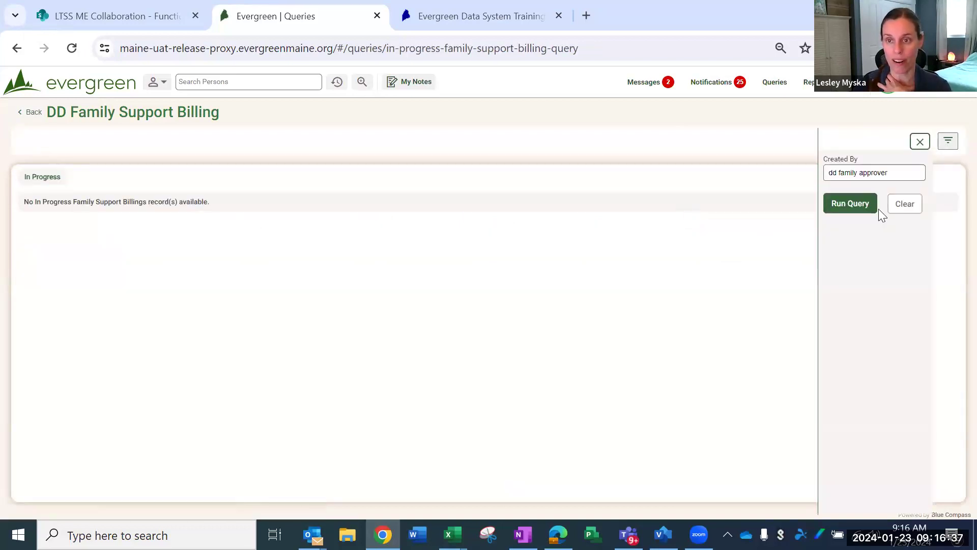
left_click(892, 174)
left_click_drag(905, 173, 812, 175)
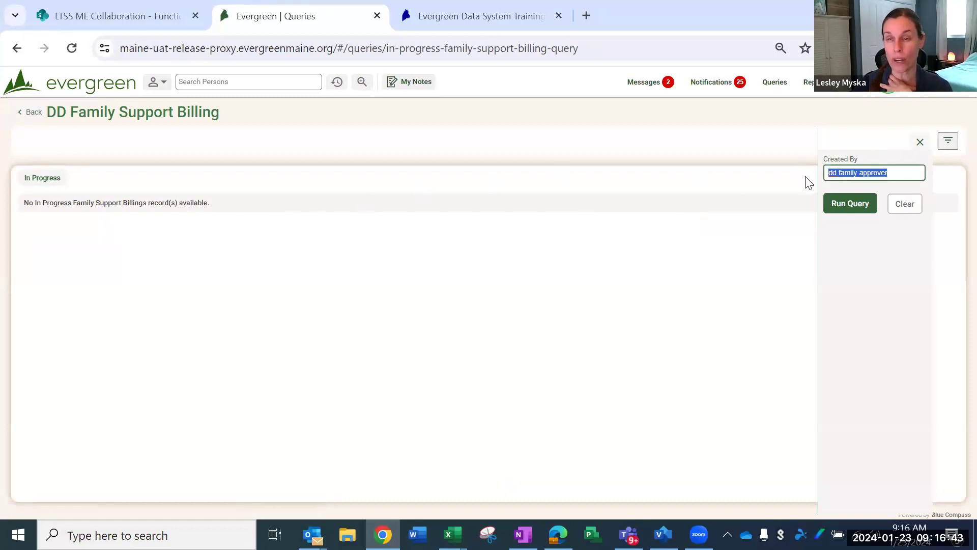
key("BackSpace")
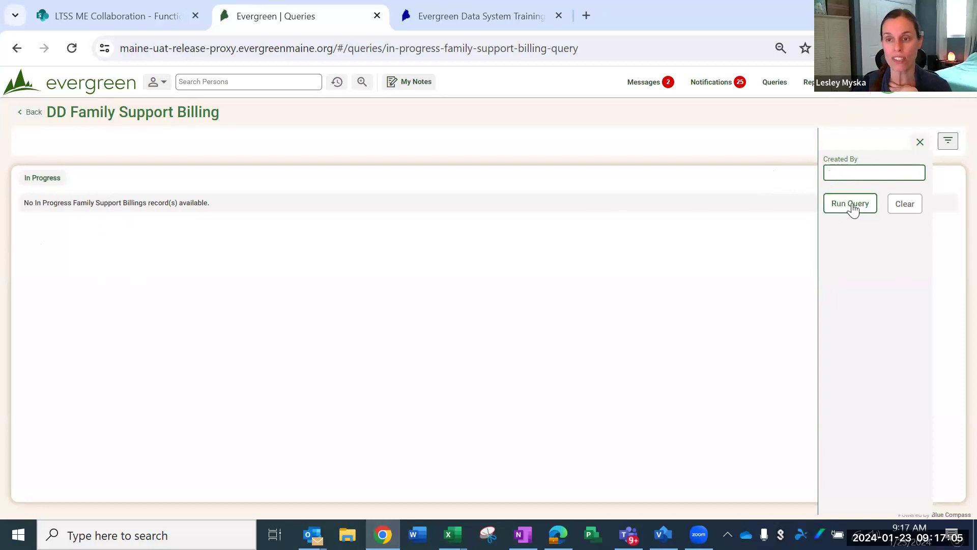
left_click(851, 203)
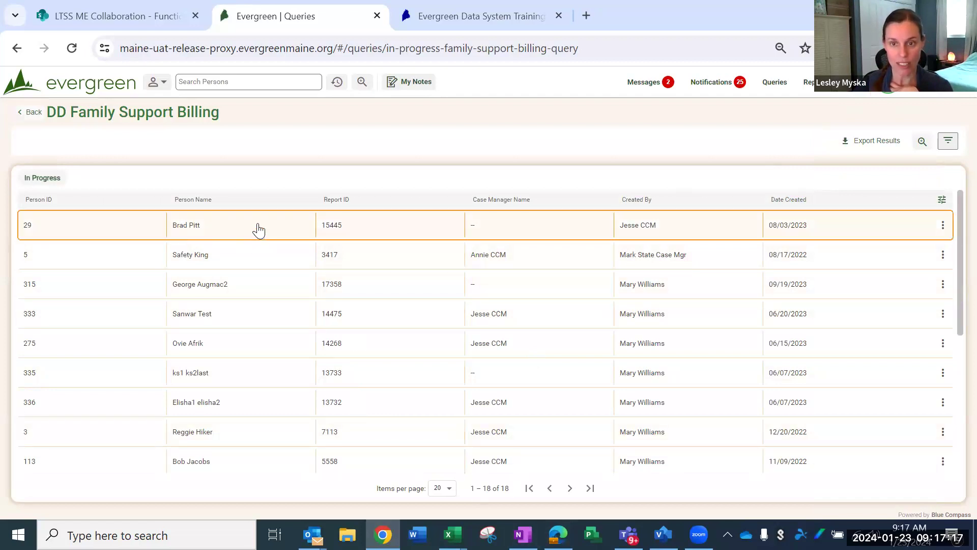
Step: Open the in-progress billing form created 08/03/2023, examine all its expanded sections, and return to the queries
left_click(259, 230)
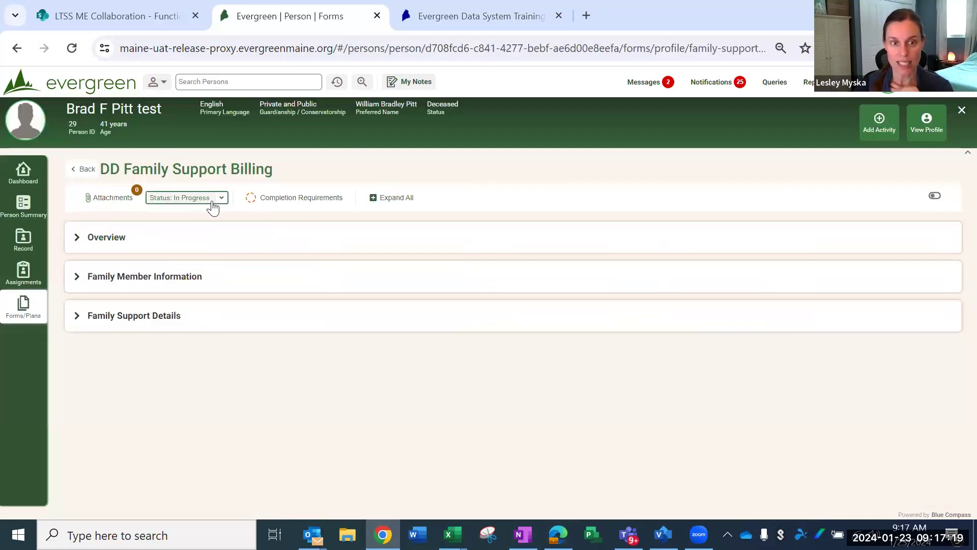
left_click(395, 198)
scroll(132, 306, "down", 1)
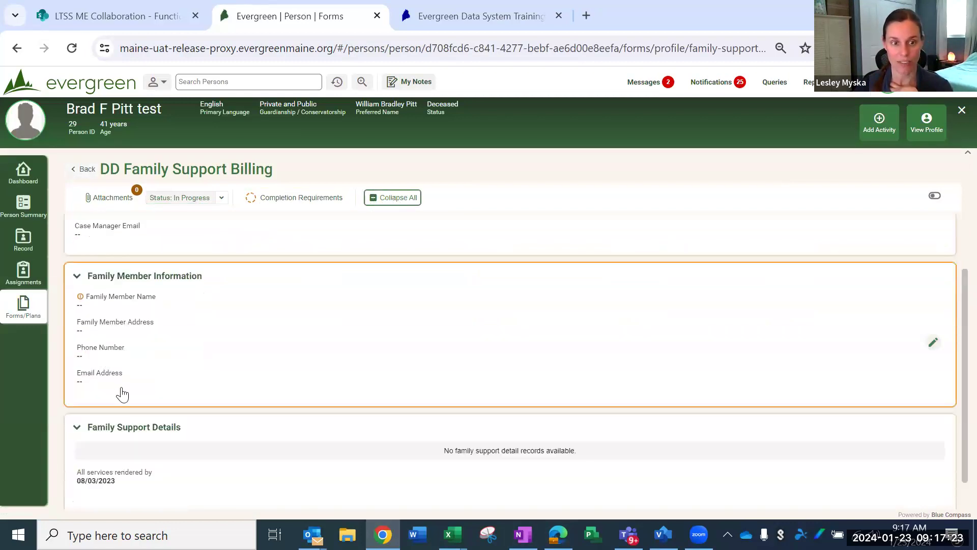
scroll(122, 394, "down", 1)
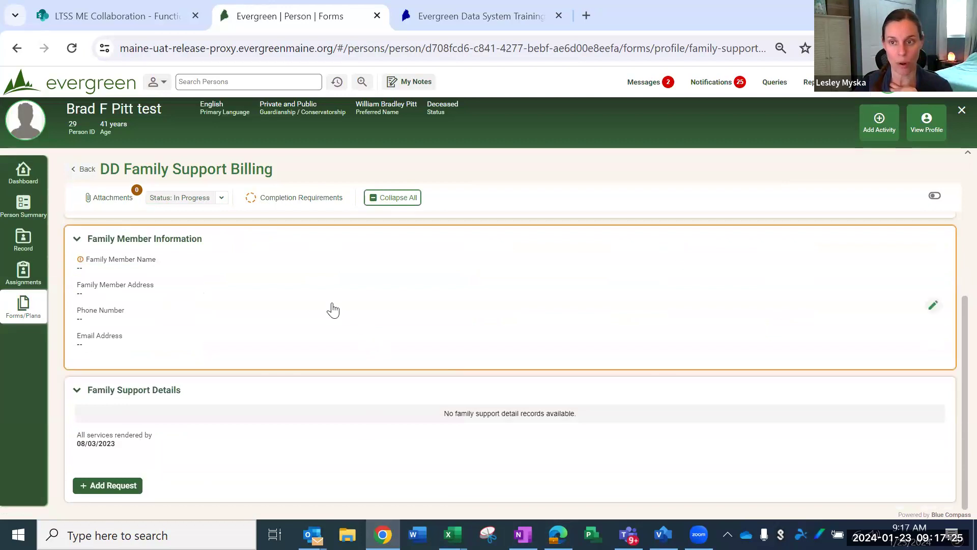
scroll(333, 310, "up", 3)
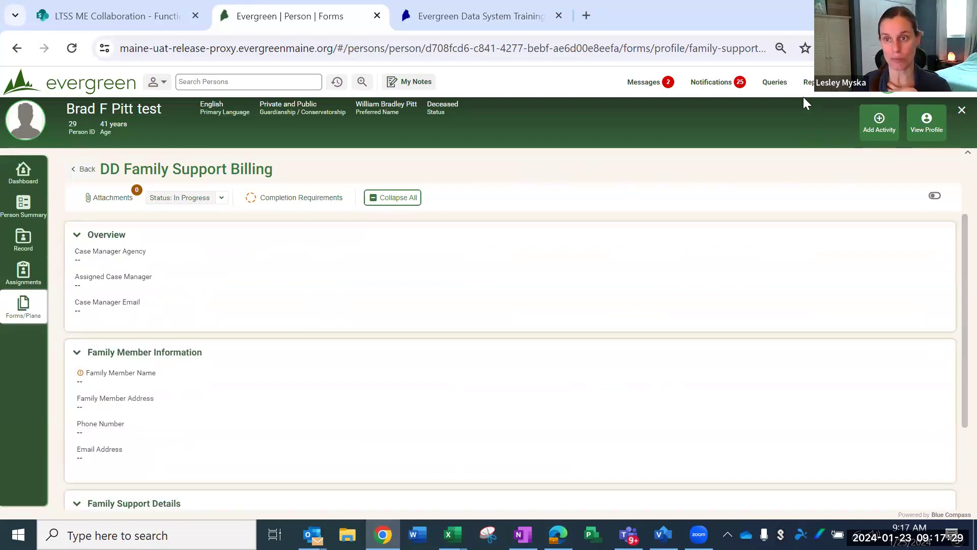
left_click(768, 86)
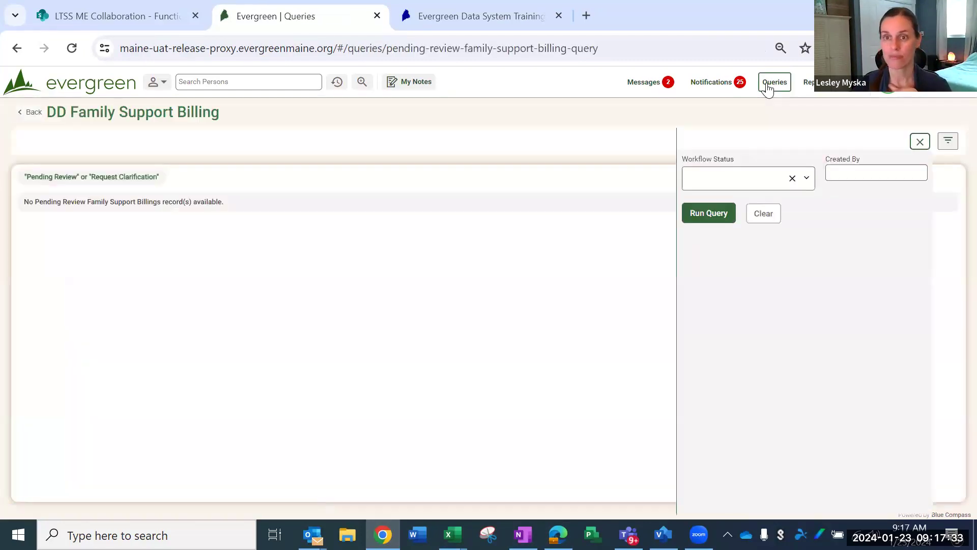